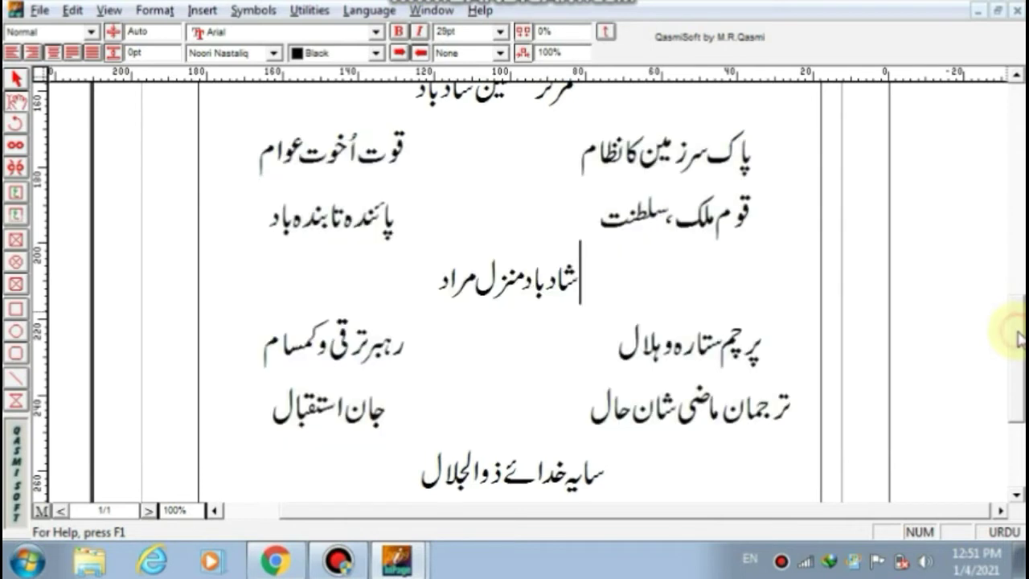
Step: Review the finished anthem's verses in the reference layout, then return to the Untitled-1 document
{"action": "left_click_drag", "start_coordinate": [1019, 338], "coordinate": [1019, 237]}
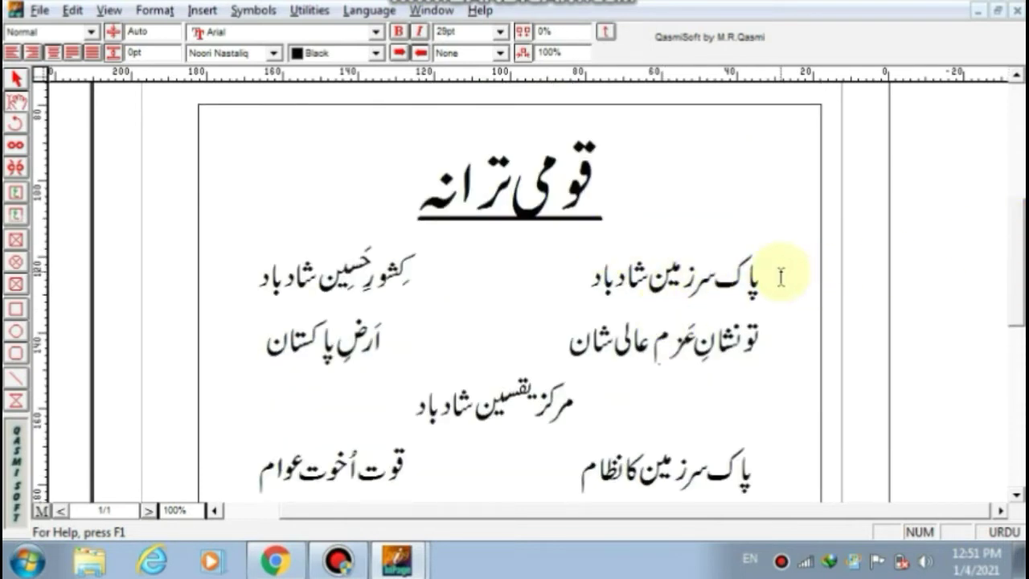
{"action": "mouse_move", "coordinate": [779, 278]}
{"action": "left_mouse_down"}
{"action": "mouse_move", "coordinate": [402, 531]}
{"action": "mouse_move", "coordinate": [552, 368]}
{"action": "left_mouse_up"}
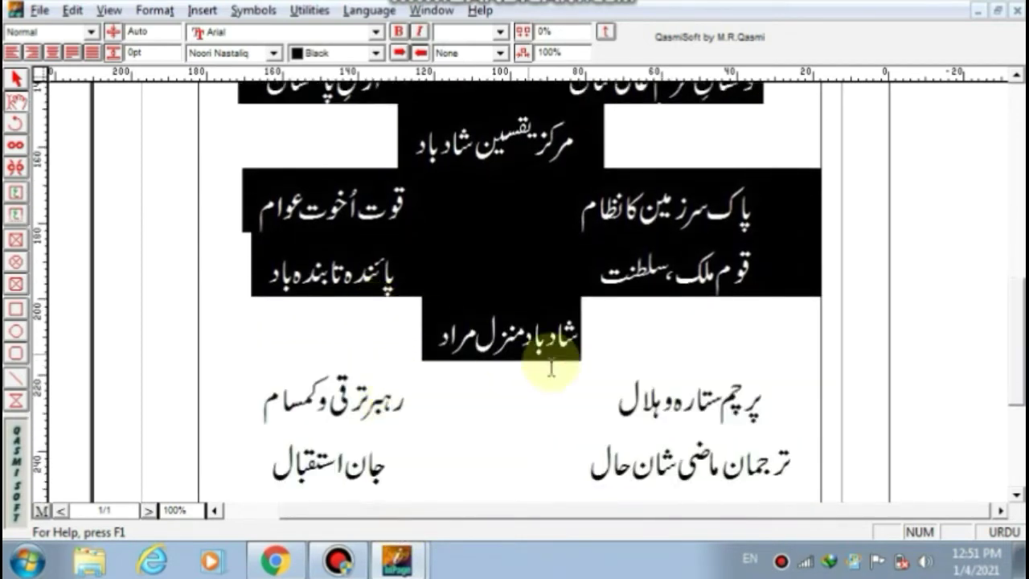
{"action": "mouse_move", "coordinate": [772, 392]}
{"action": "left_mouse_down"}
{"action": "mouse_move", "coordinate": [711, 412]}
{"action": "mouse_move", "coordinate": [434, 399]}
{"action": "left_mouse_up"}
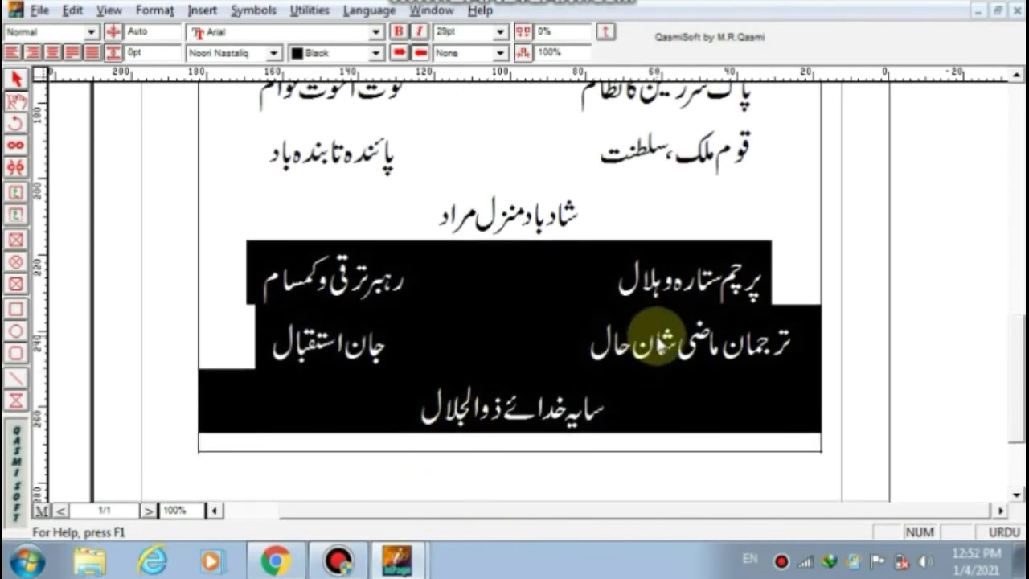
{"action": "left_click", "coordinate": [528, 354]}
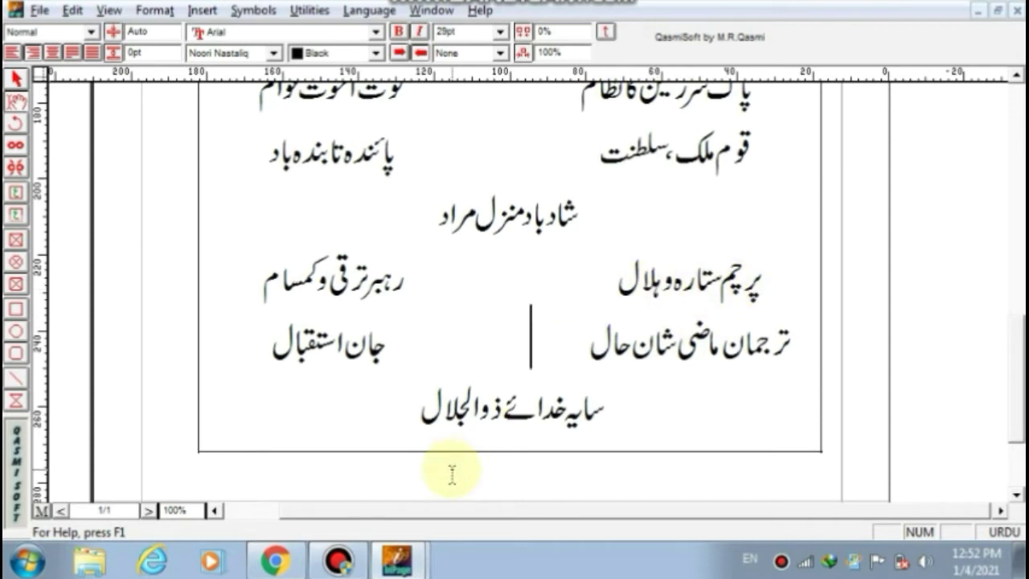
{"action": "key", "text": "alt+Tab"}
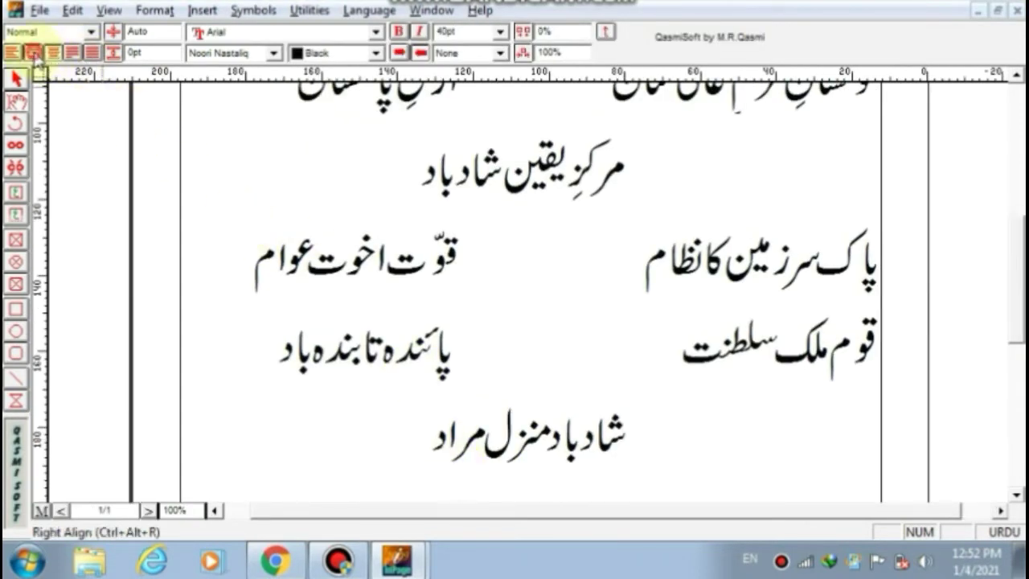
Step: Start a right-aligned line below 'شاد باد منزل مراد' with the word پرچم and select it
{"action": "left_click", "coordinate": [34, 53]}
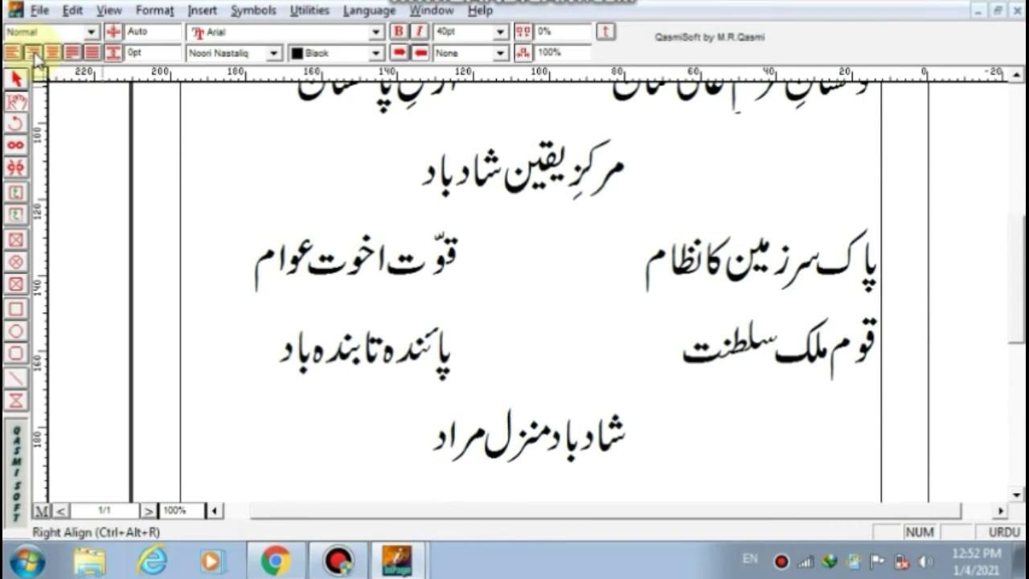
{"action": "type", "text": "پ"}
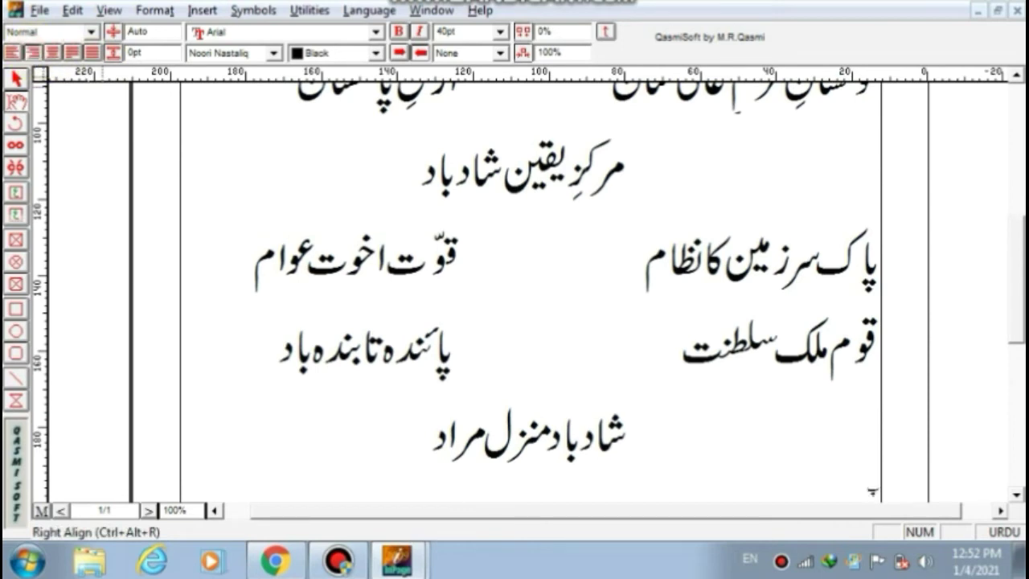
{"action": "type", "text": "ا"}
{"action": "type", "text": "چم"}
{"action": "key", "text": "shift+Home"}
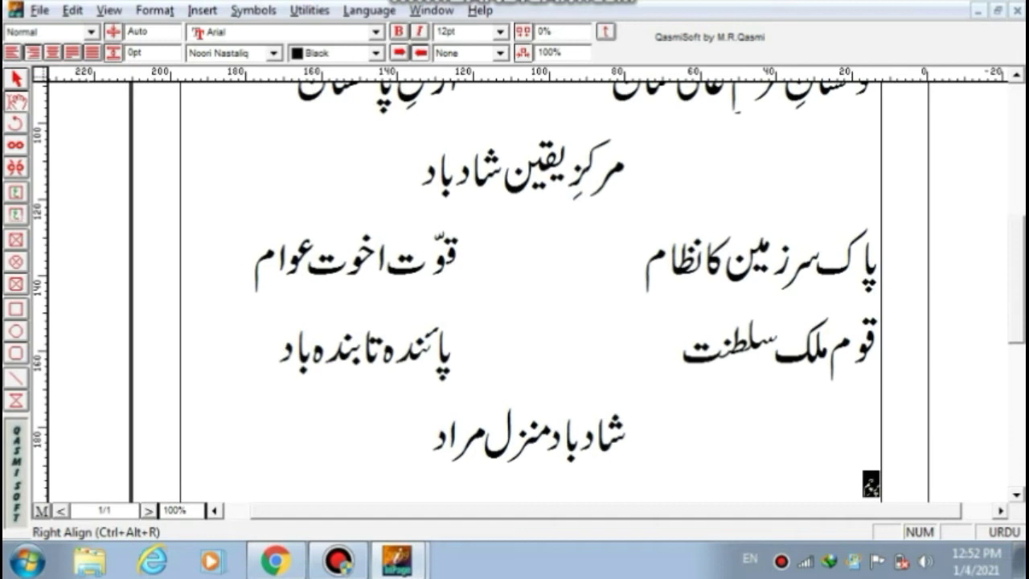
Step: Enlarge پرچم to verse size and continue the line with 'ستاره هلال'
{"action": "key", "text": "ctrl+bracketright"}
{"action": "key", "text": "ctrl+bracketright"}
{"action": "key", "text": "ctrl+bracketright"}
{"action": "key", "text": "ctrl+bracketright"}
{"action": "key", "text": "ctrl+bracketright"}
{"action": "key", "text": "ctrl+bracketright"}
{"action": "key", "text": "ctrl+bracketright"}
{"action": "key", "text": "ctrl+bracketright"}
{"action": "key", "text": "ctrl+bracketright"}
{"action": "key", "text": "ctrl+bracketright"}
{"action": "key", "text": "ctrl+bracketright"}
{"action": "key", "text": "ctrl+bracketright"}
{"action": "key", "text": "ctrl+bracketright"}
{"action": "key", "text": "ctrl+bracketright"}
{"action": "key", "text": "ctrl+bracketright"}
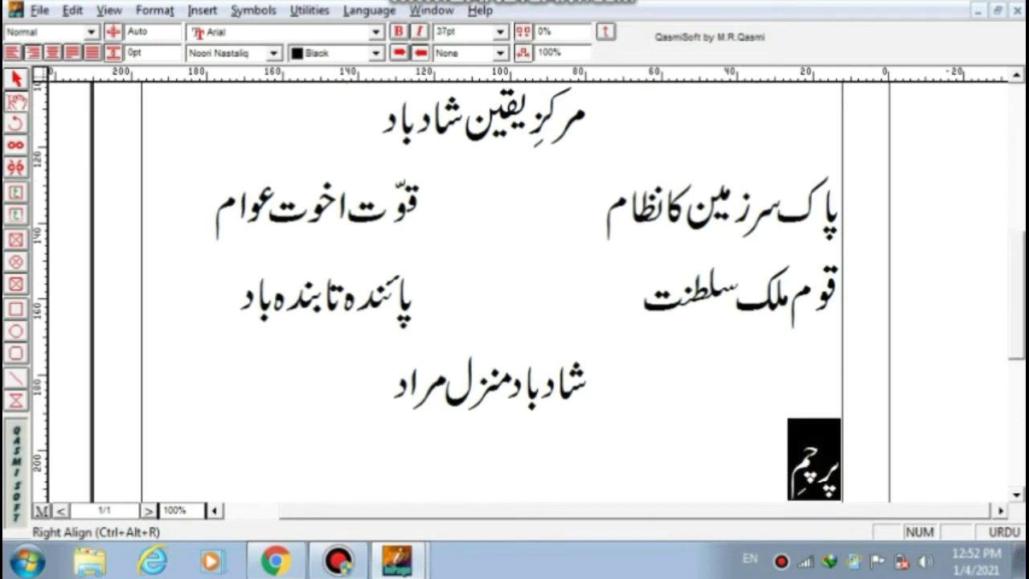
{"action": "key", "text": "End"}
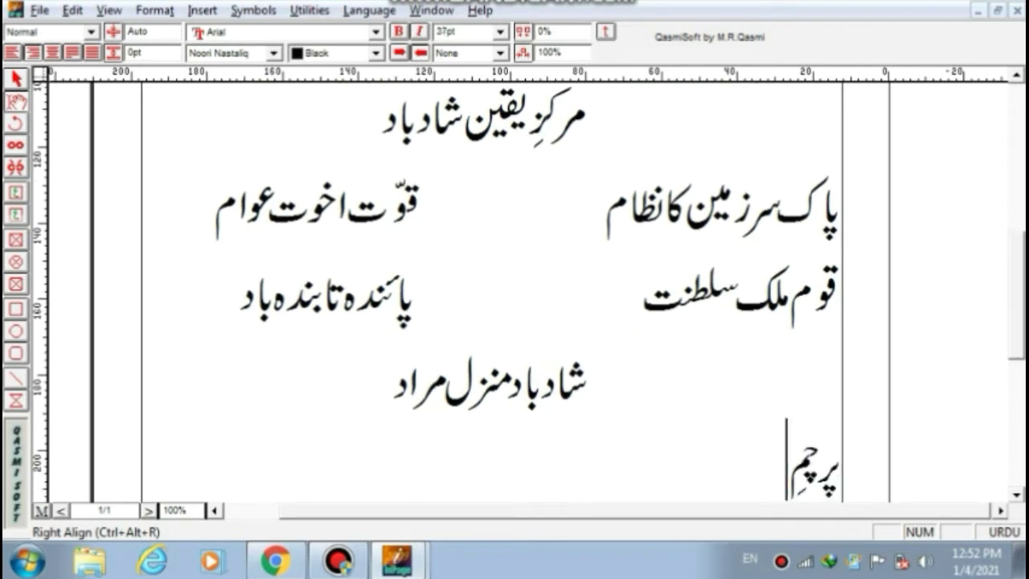
{"action": "type", "text": "س"}
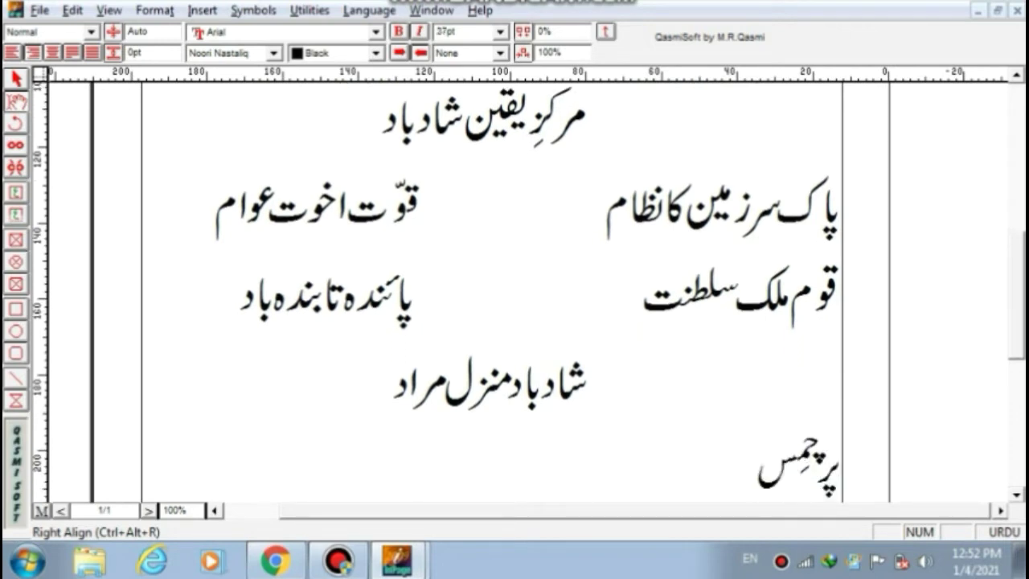
{"action": "key", "text": "BackSpace"}
{"action": "type", "text": "س"}
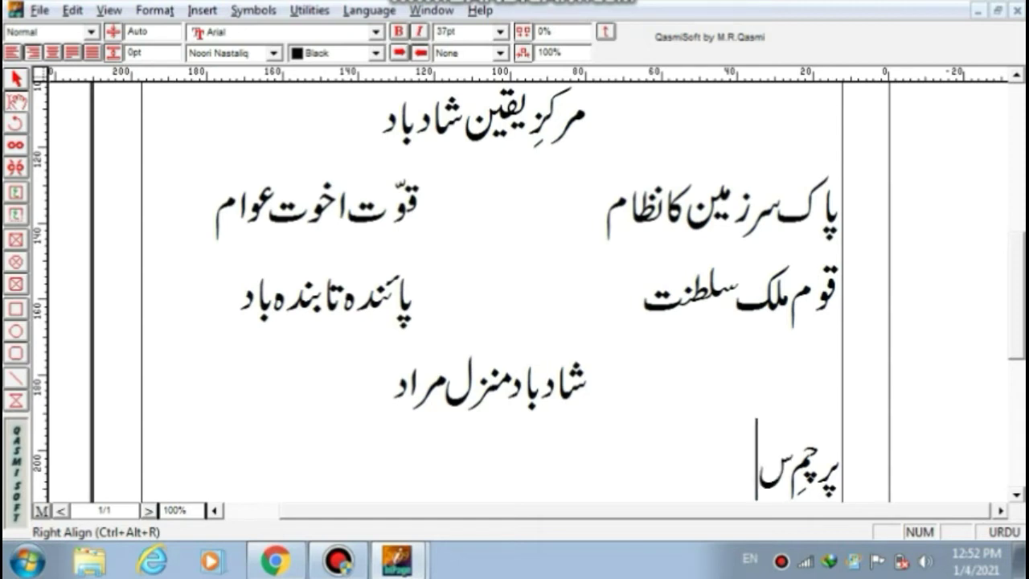
{"action": "type", "text": "ت"}
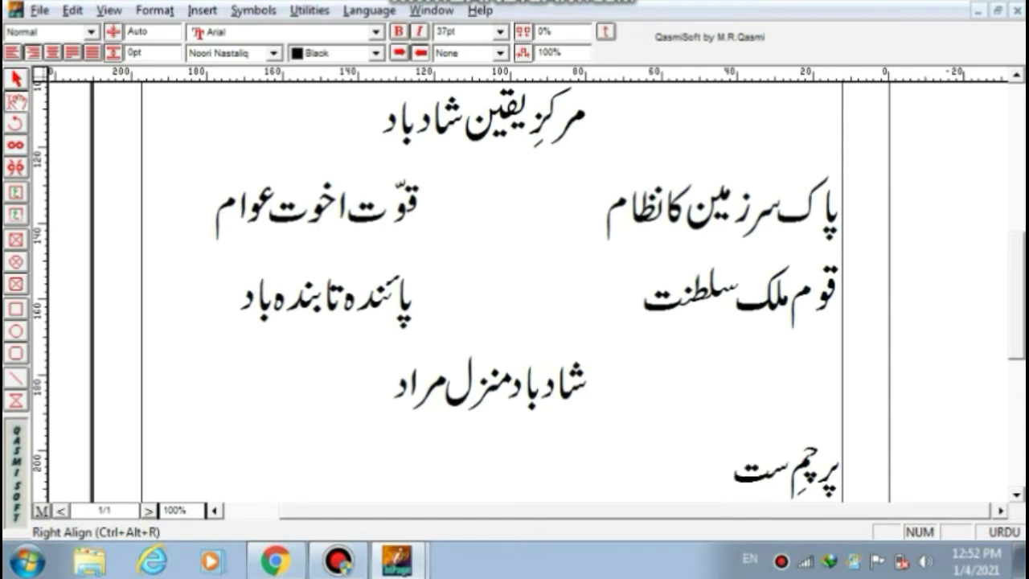
{"action": "type", "text": "ار"}
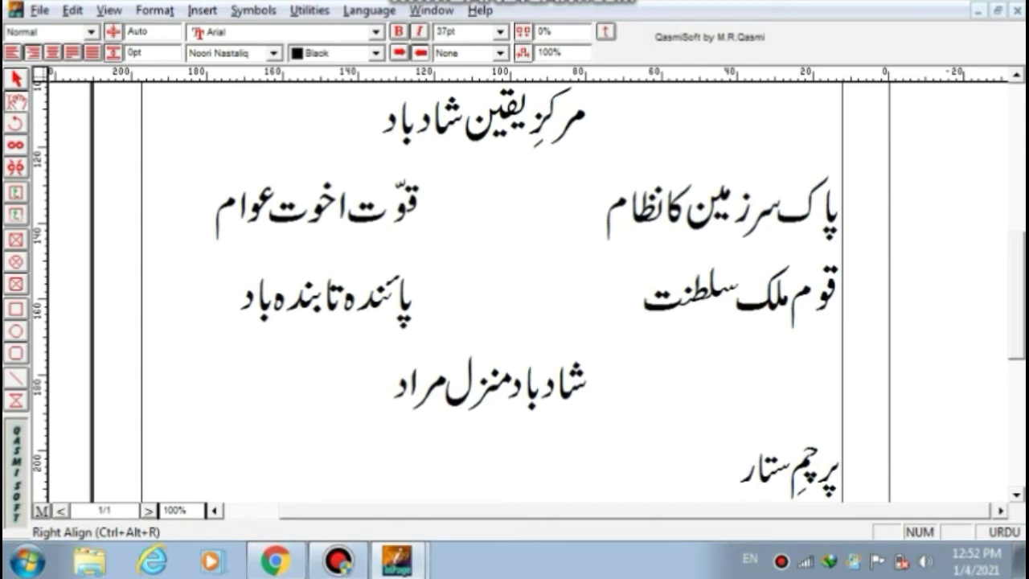
{"action": "type", "text": "ه "}
{"action": "type", "text": "ه"}
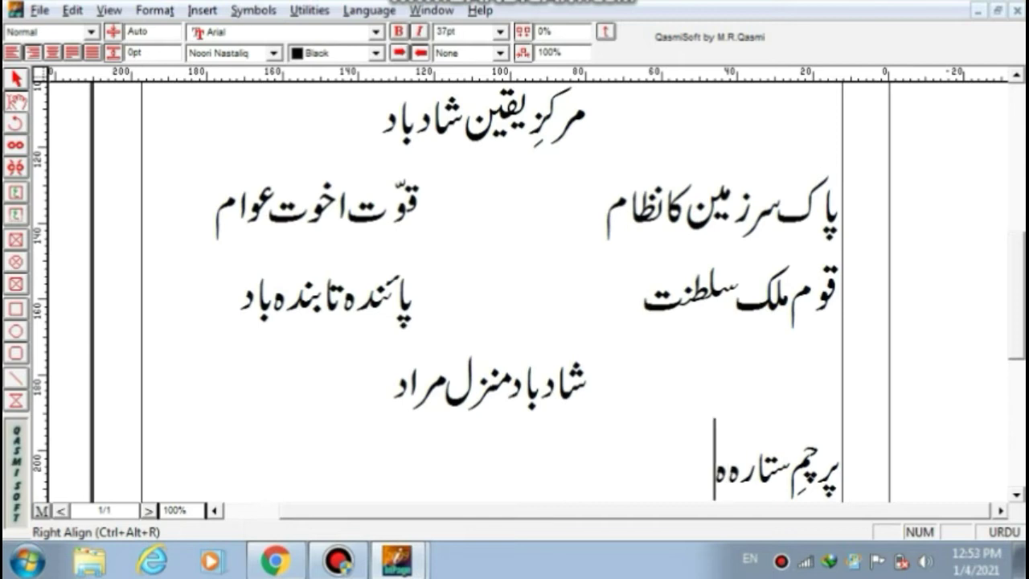
{"action": "type", "text": "ل"}
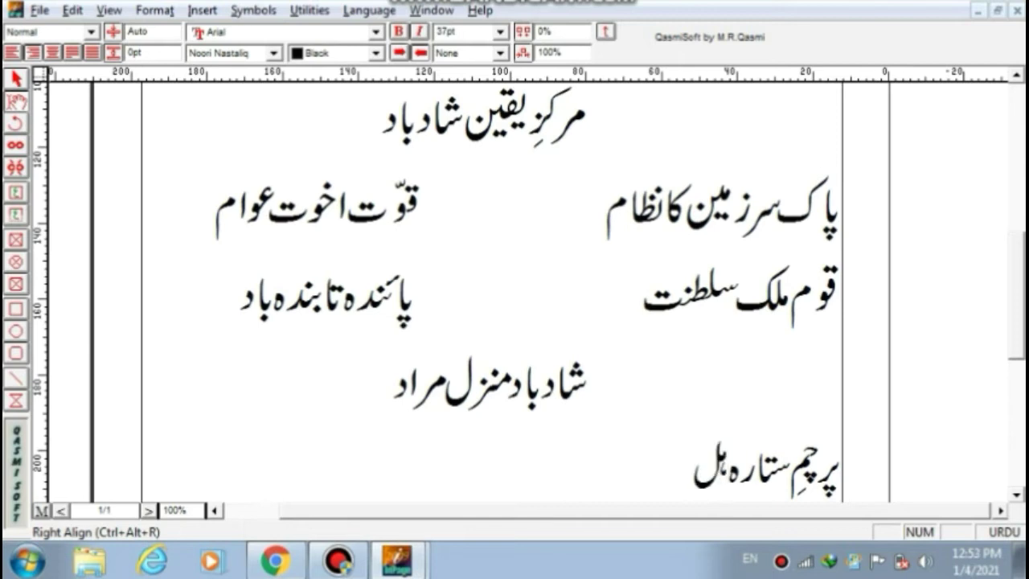
{"action": "type", "text": "ال رہبر ترقی وکمسام"}
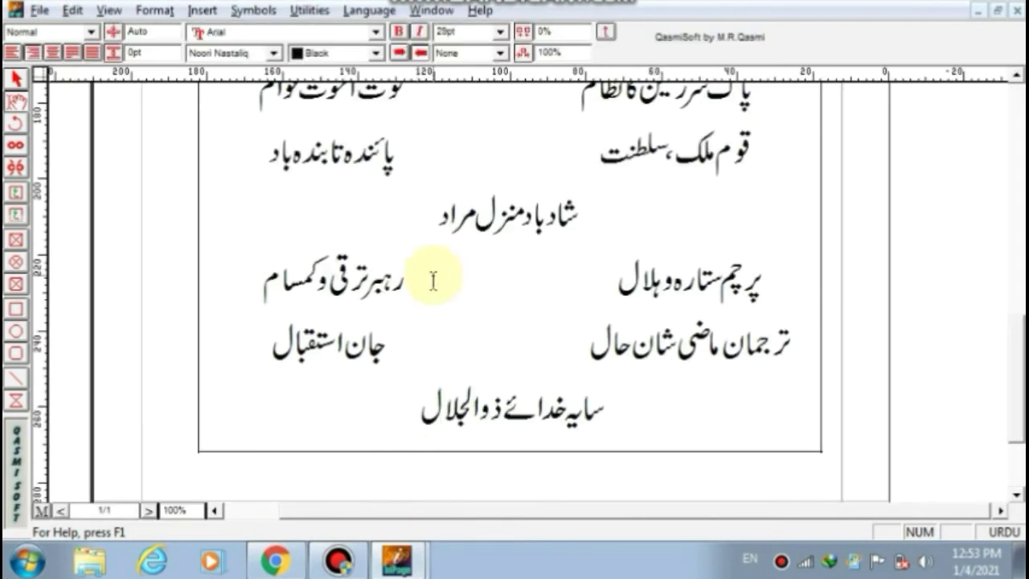
Step: In the working document, add the paired half-line 'رہبرِ ترقی کمال' to the verse
{"action": "key", "text": "alt+Tab"}
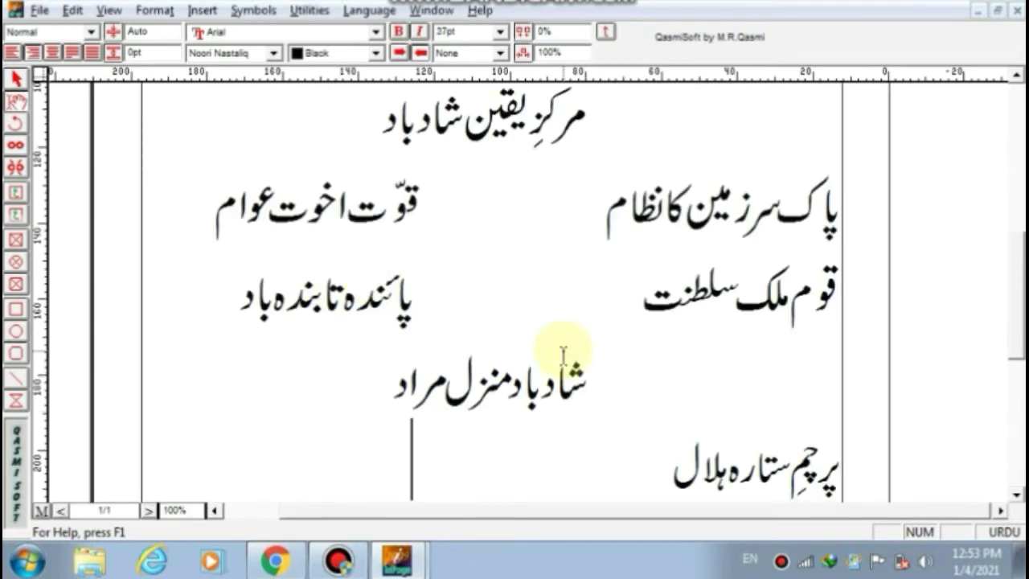
{"action": "type", "text": "رہ"}
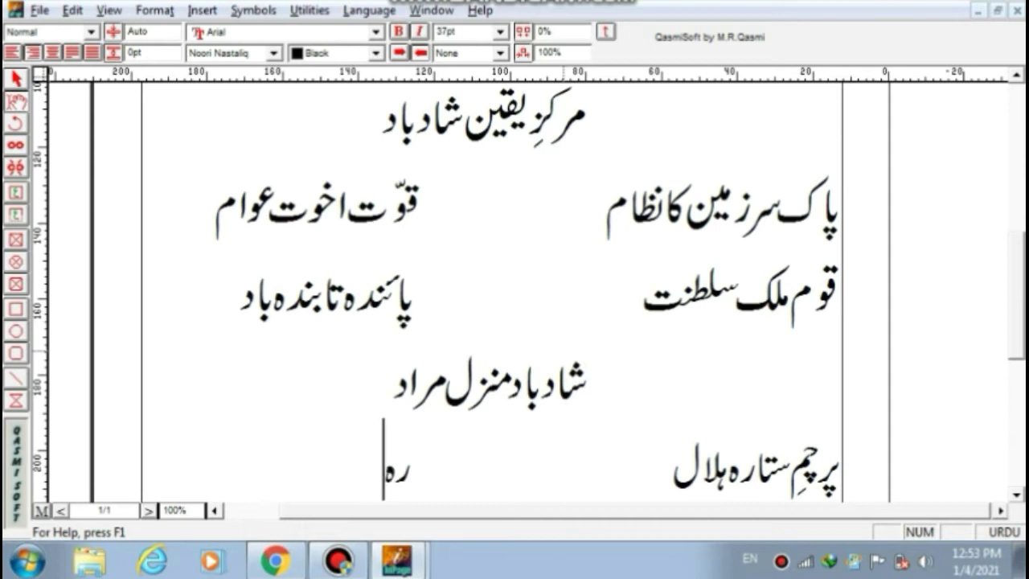
{"action": "type", "text": "بر"}
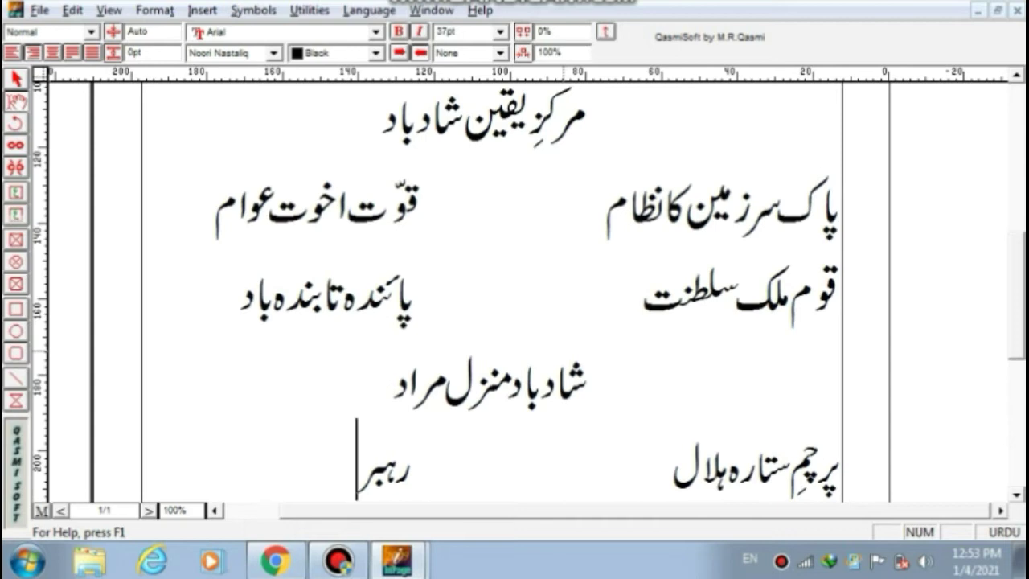
{"action": "type", "text": "ِ "}
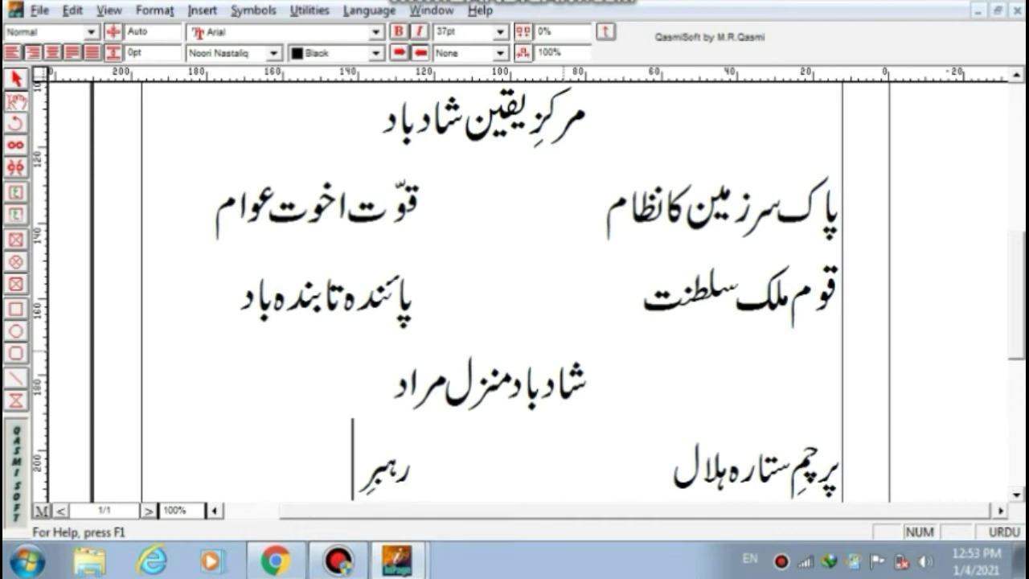
{"action": "type", "text": "تر"}
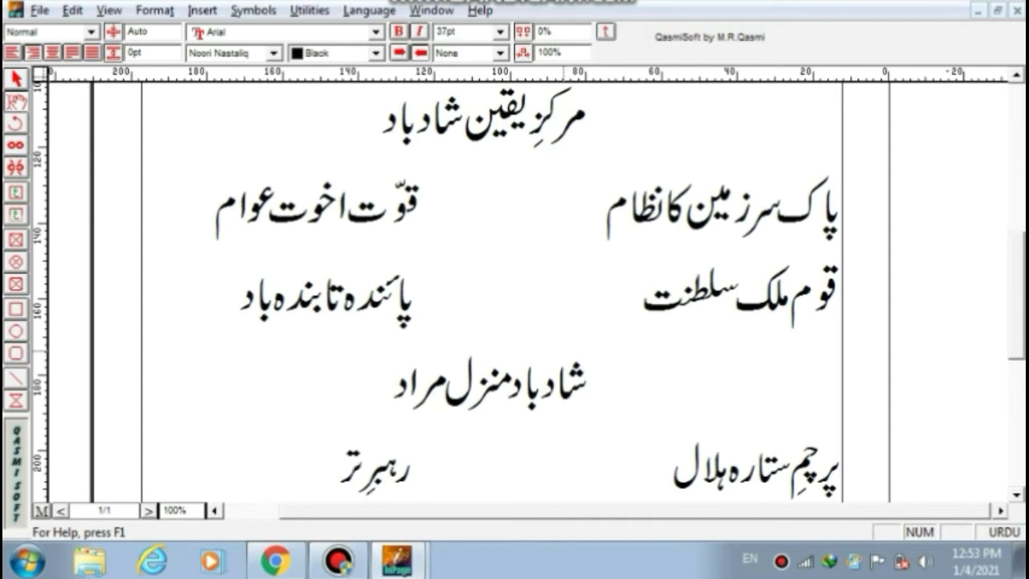
{"action": "type", "text": "ق"}
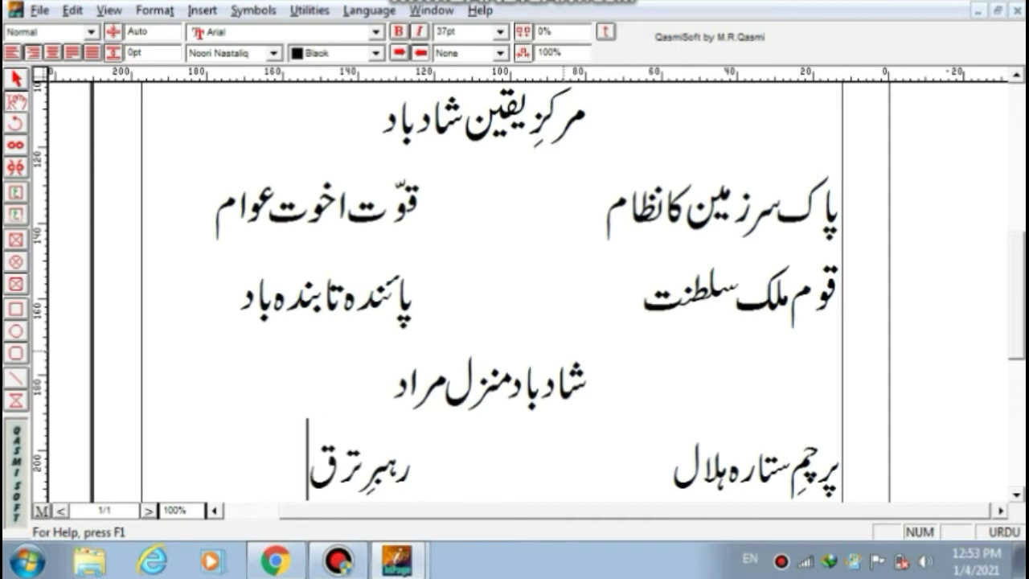
{"action": "type", "text": "ی"}
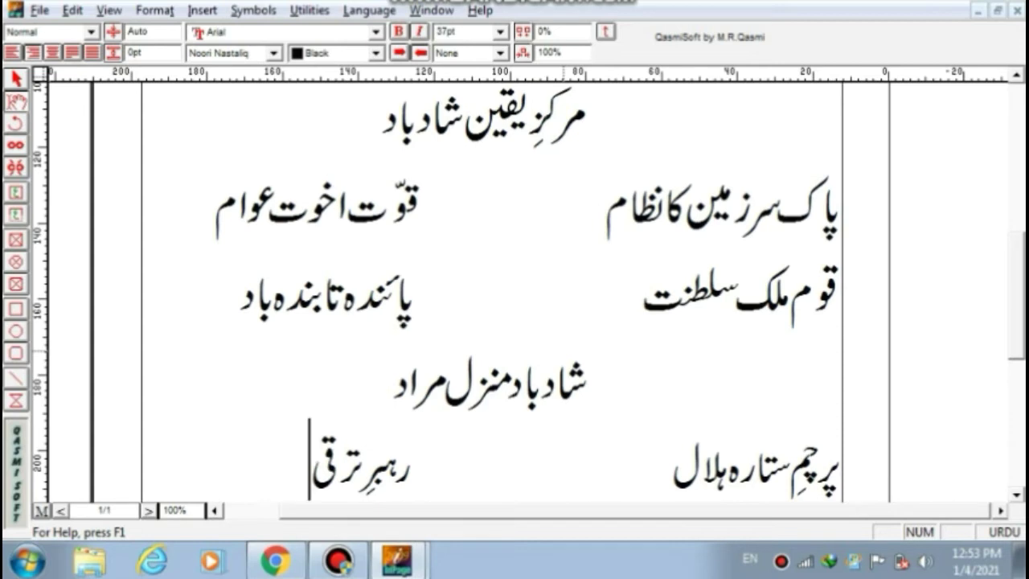
{"action": "type", "text": " ک"}
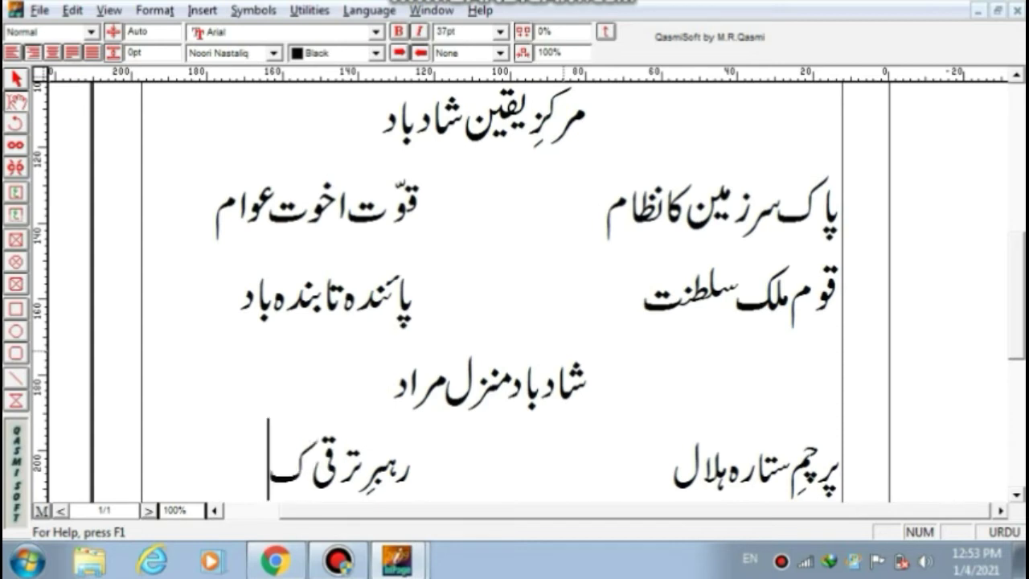
{"action": "type", "text": "ما"}
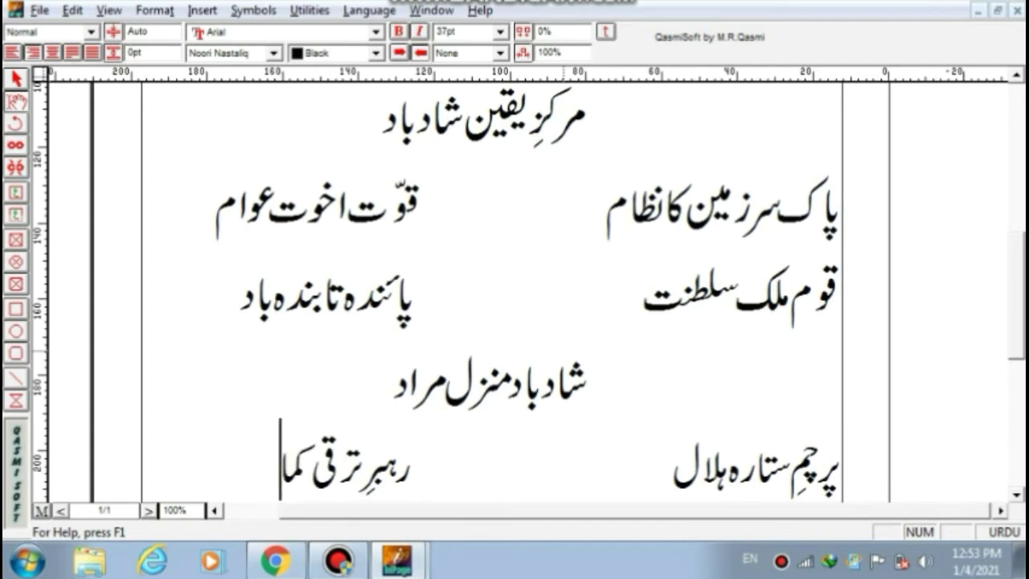
{"action": "type", "text": "ل"}
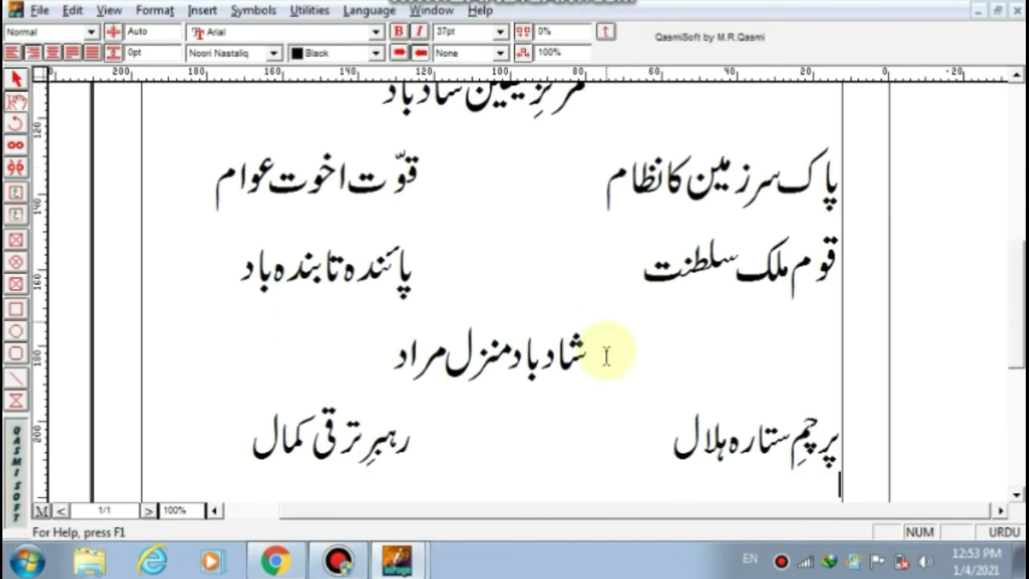
Step: Type 'ترجمانِ ماضی شانِ حال', space over to the left column, and begin 'شانِ استقبال'
{"action": "type", "text": "ت"}
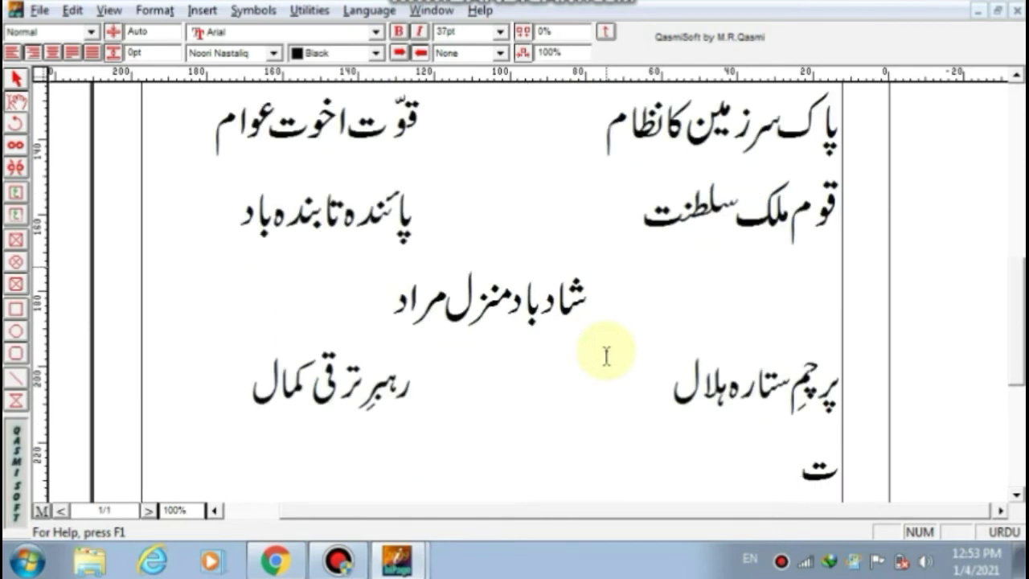
{"action": "type", "text": "رج"}
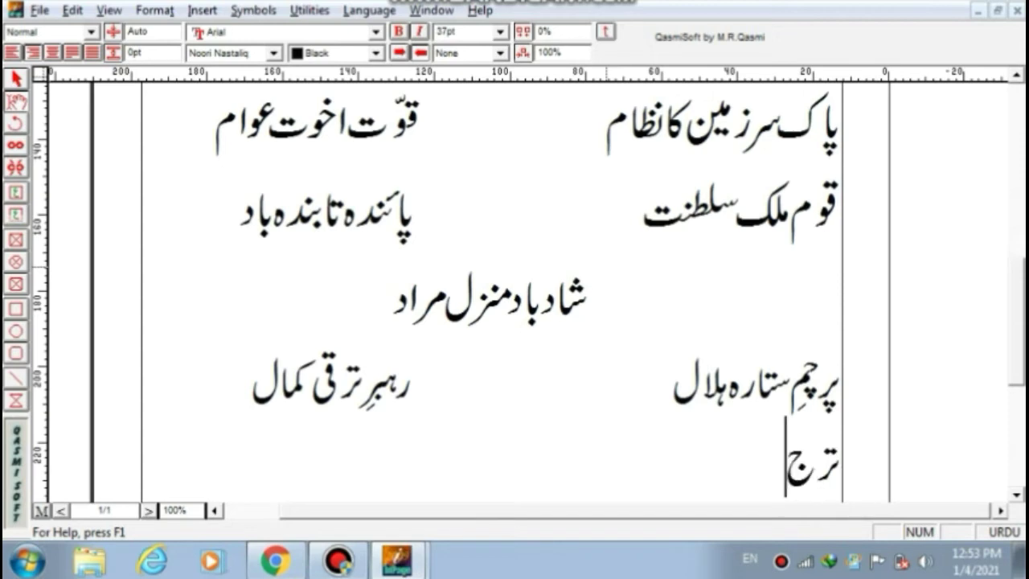
{"action": "type", "text": "م"}
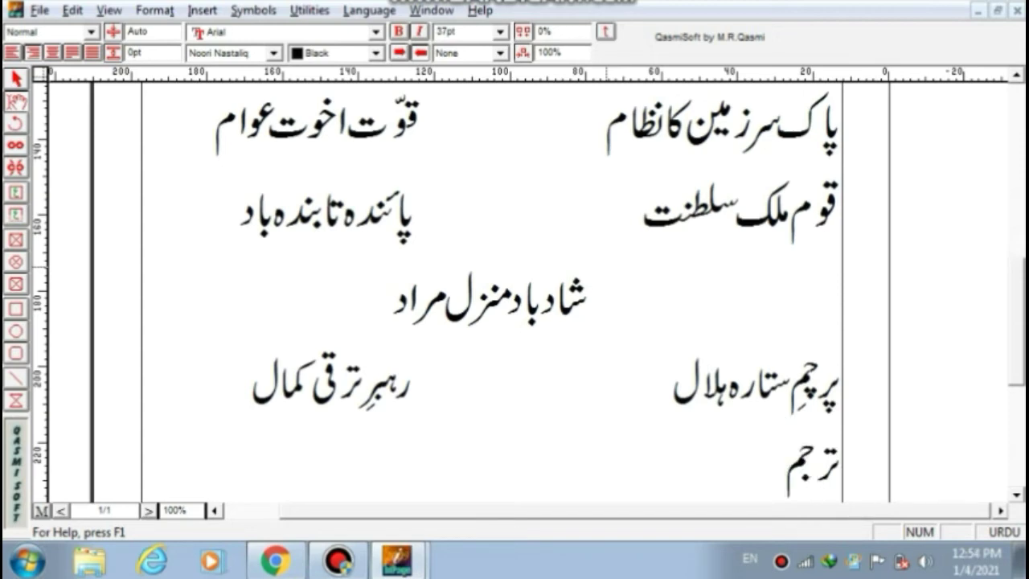
{"action": "type", "text": "ان"}
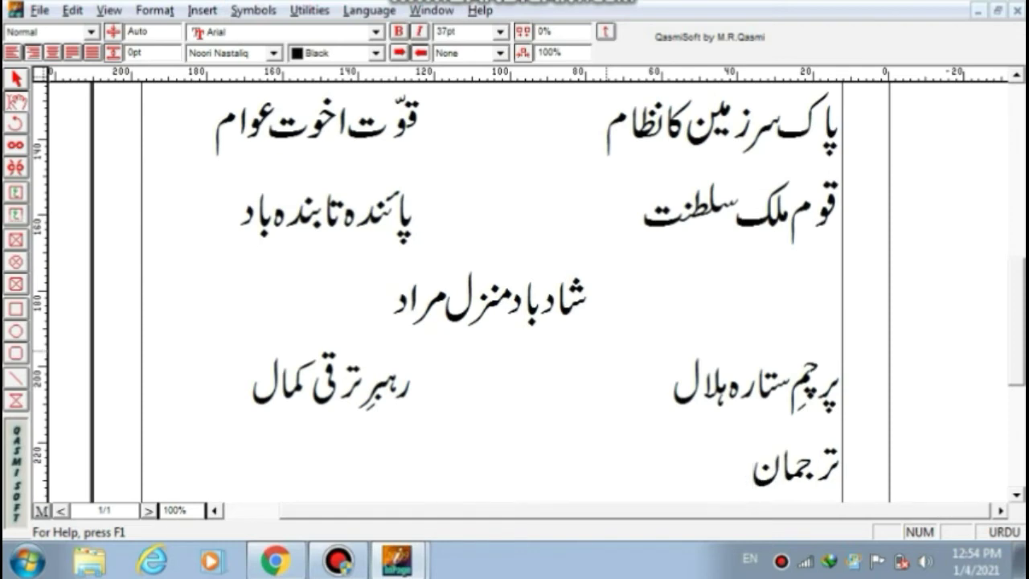
{"action": "type", "text": "ِ "}
{"action": "type", "text": "ما"}
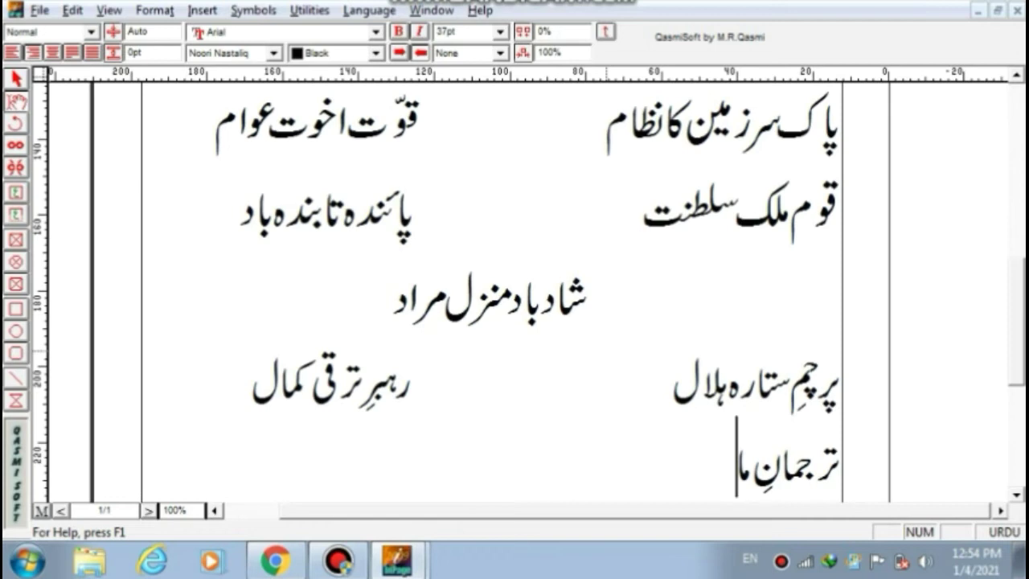
{"action": "type", "text": "ض"}
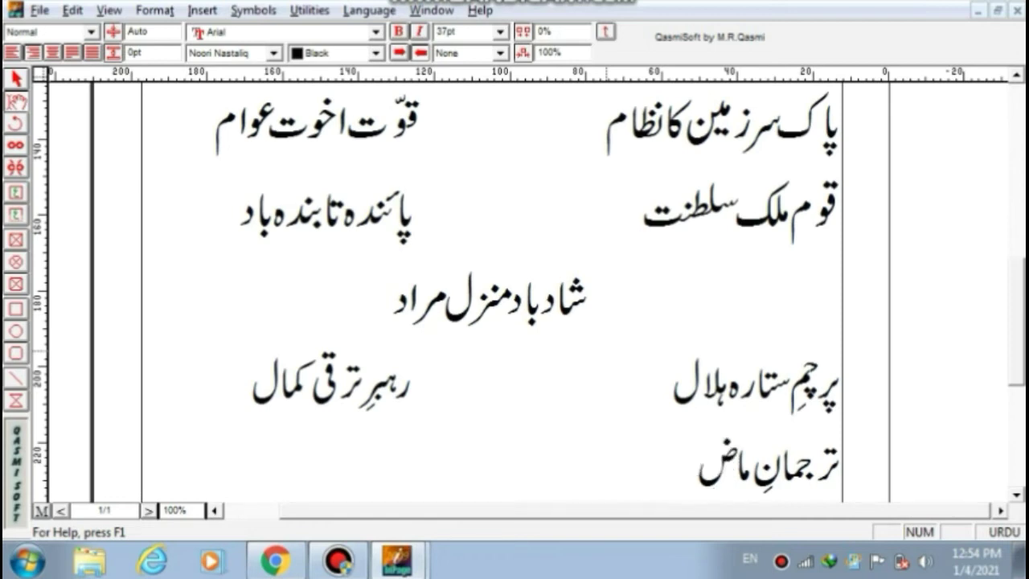
{"action": "type", "text": "ی"}
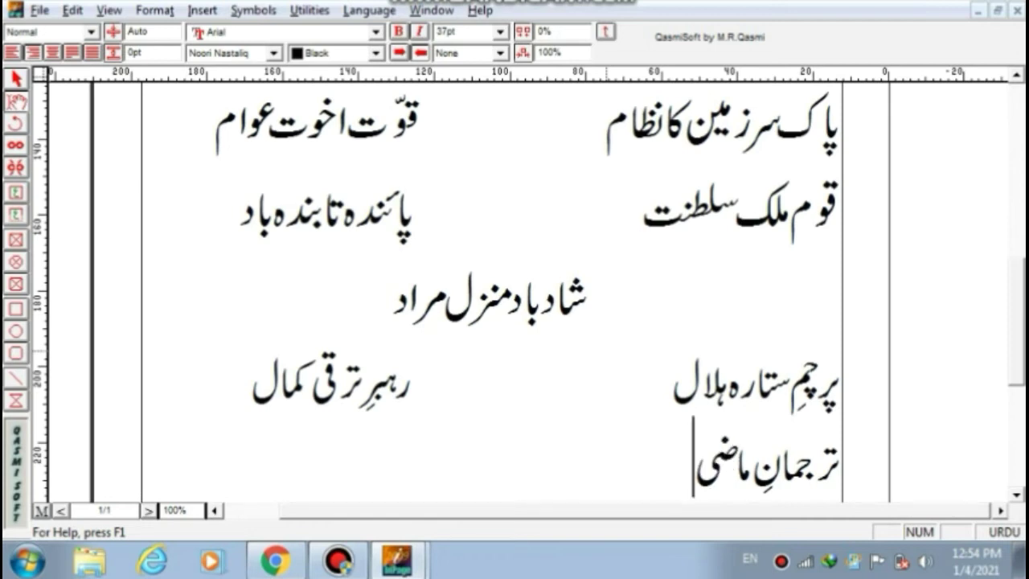
{"action": "type", "text": " شا"}
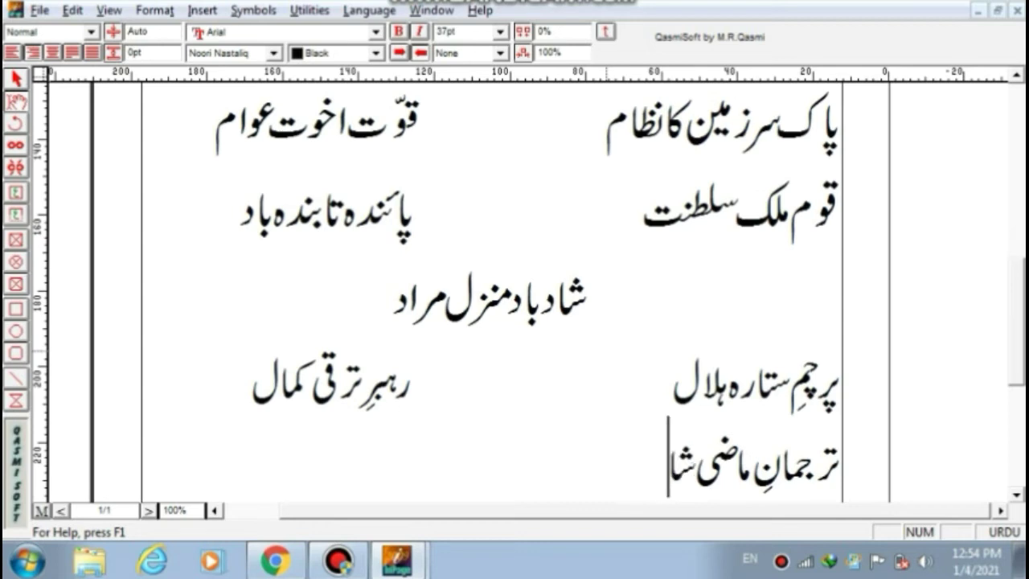
{"action": "type", "text": "ن"}
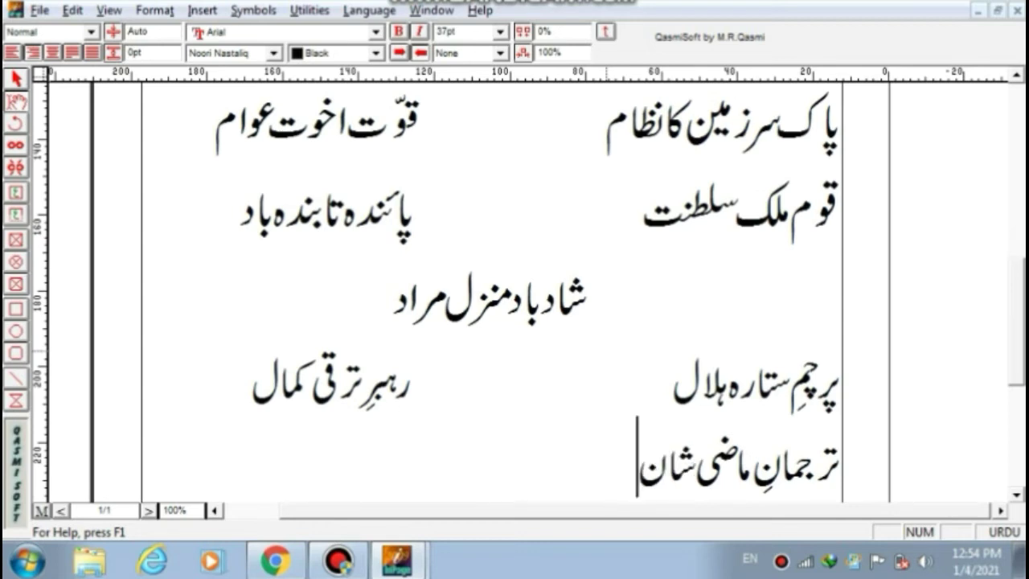
{"action": "type", "text": "ِ"}
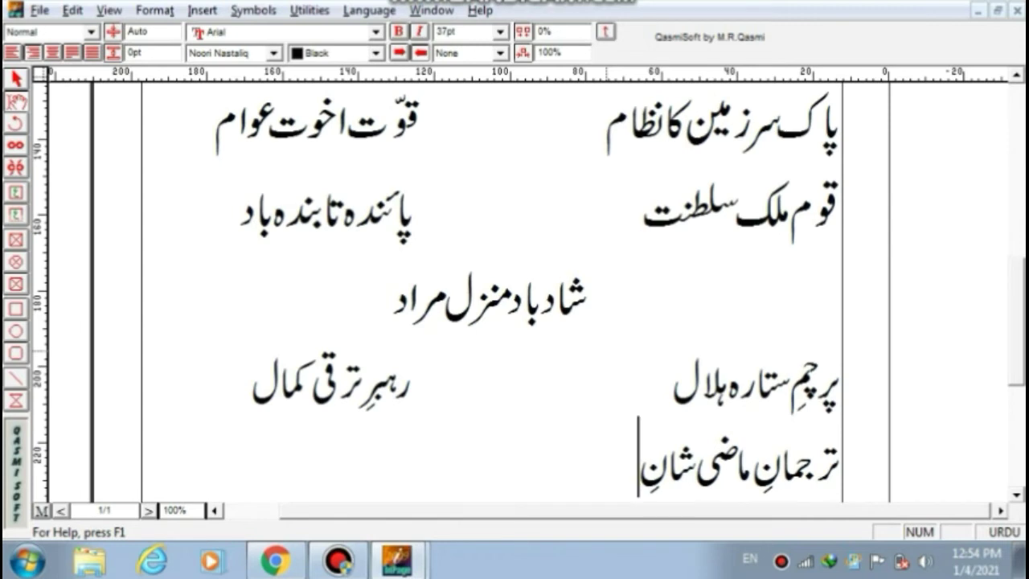
{"action": "type", "text": " حا"}
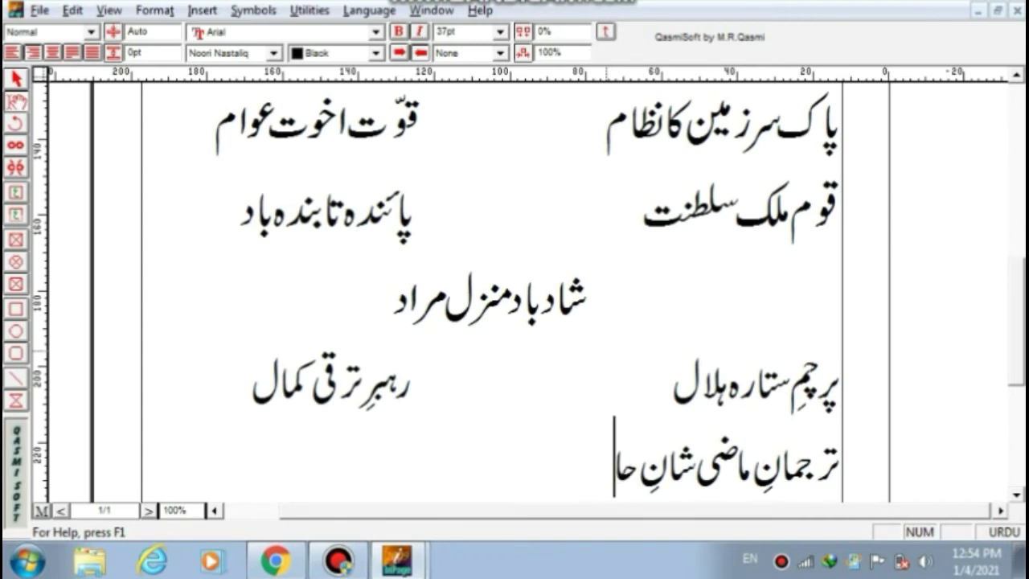
{"action": "type", "text": "ل"}
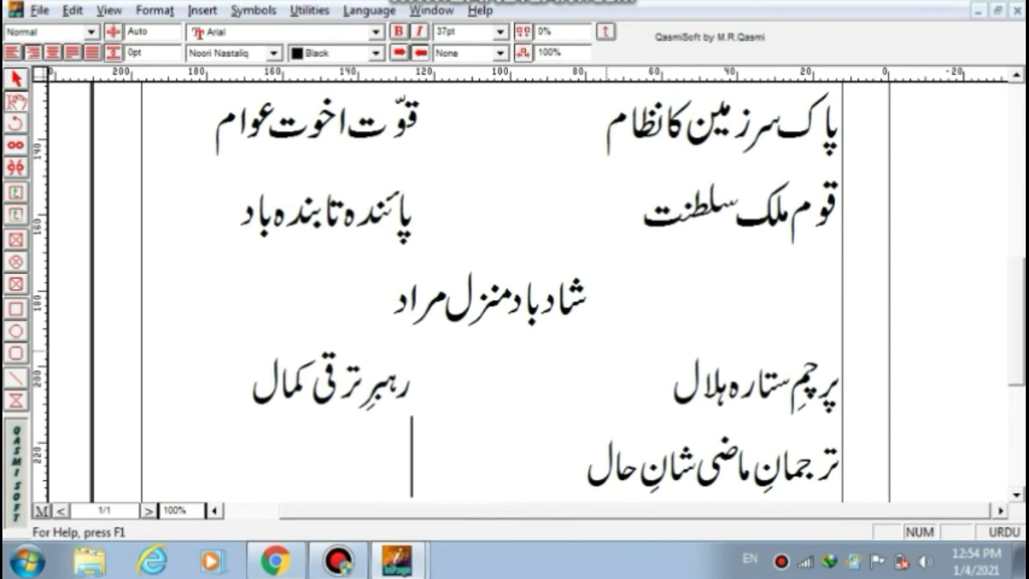
{"action": "type", "text": "              ش"}
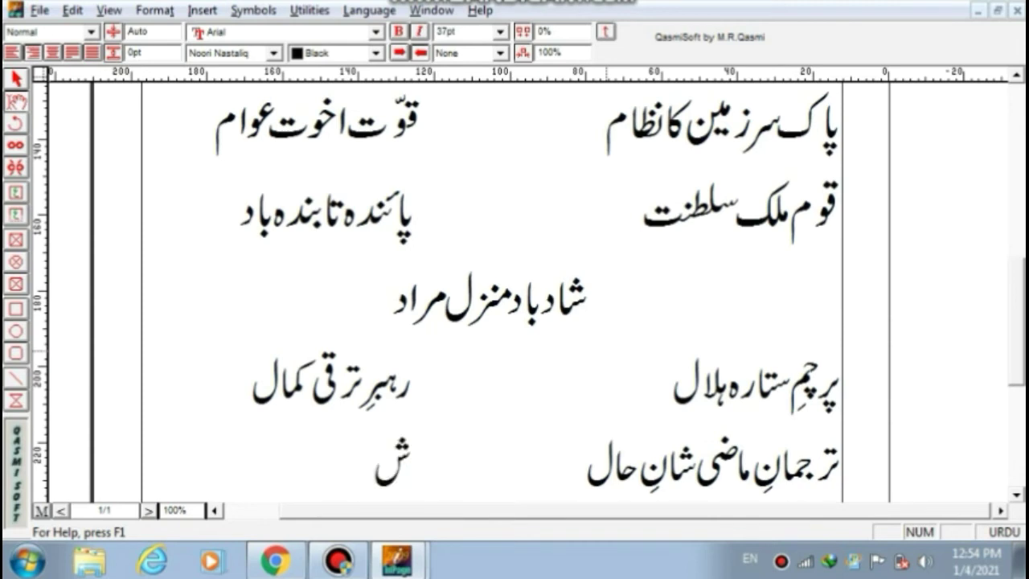
{"action": "type", "text": "ان"}
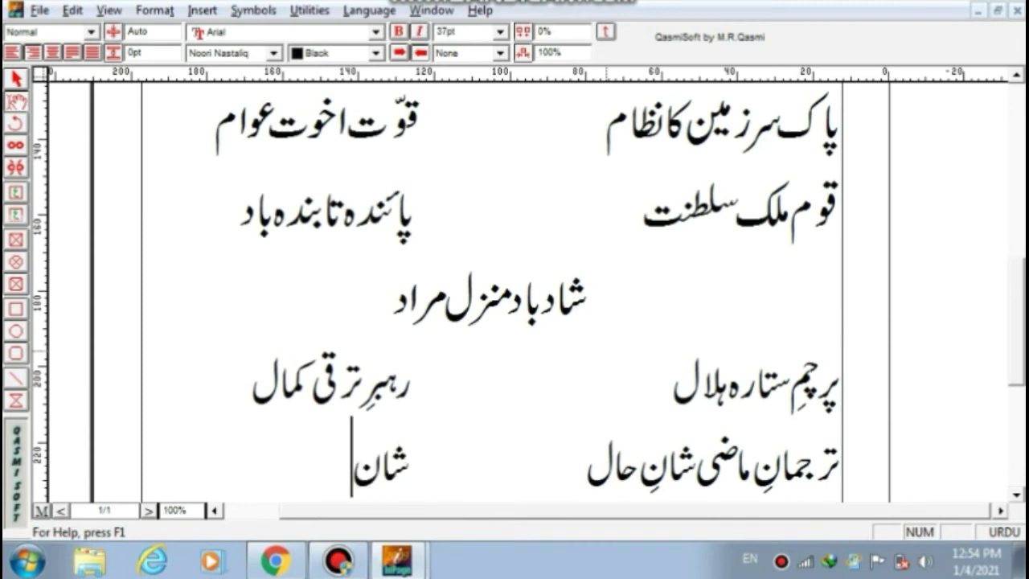
{"action": "type", "text": "ِ"}
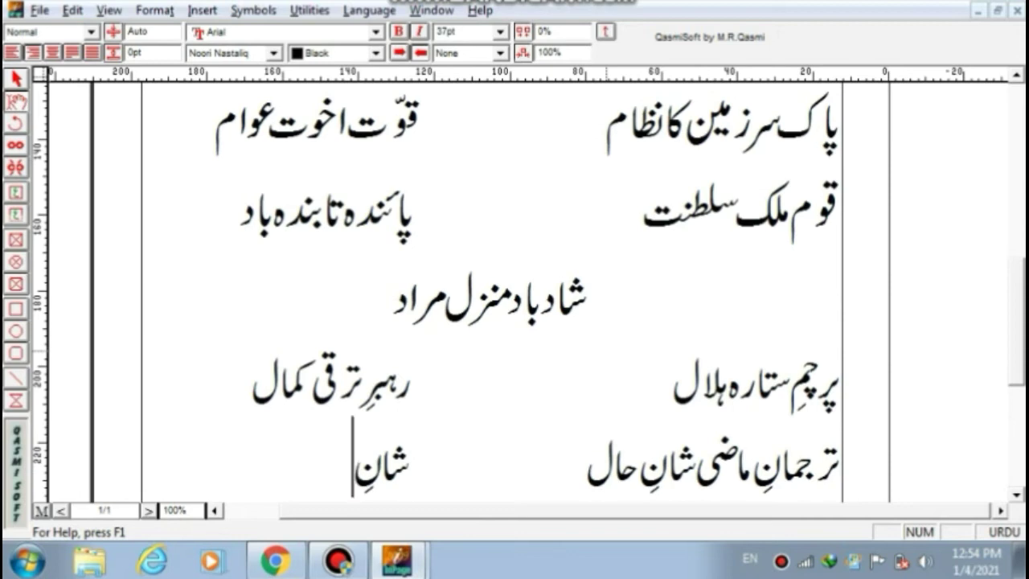
{"action": "type", "text": " اس"}
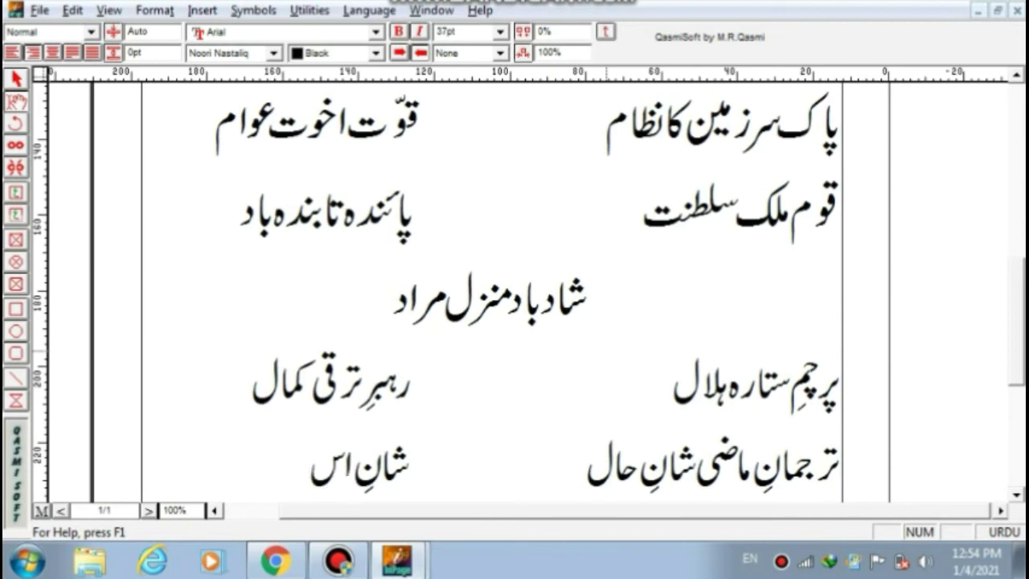
{"action": "type", "text": "ت"}
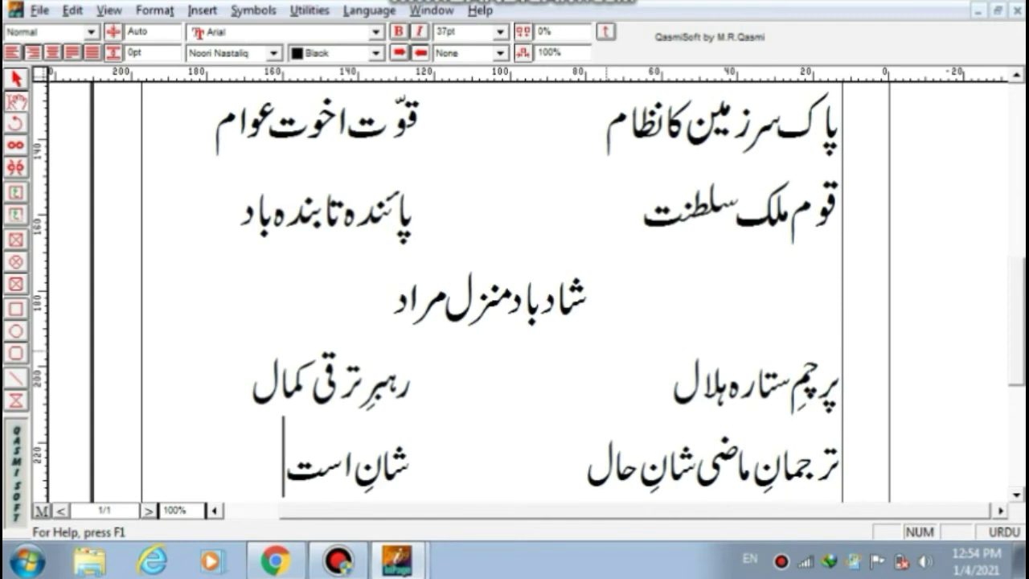
{"action": "type", "text": "قب"}
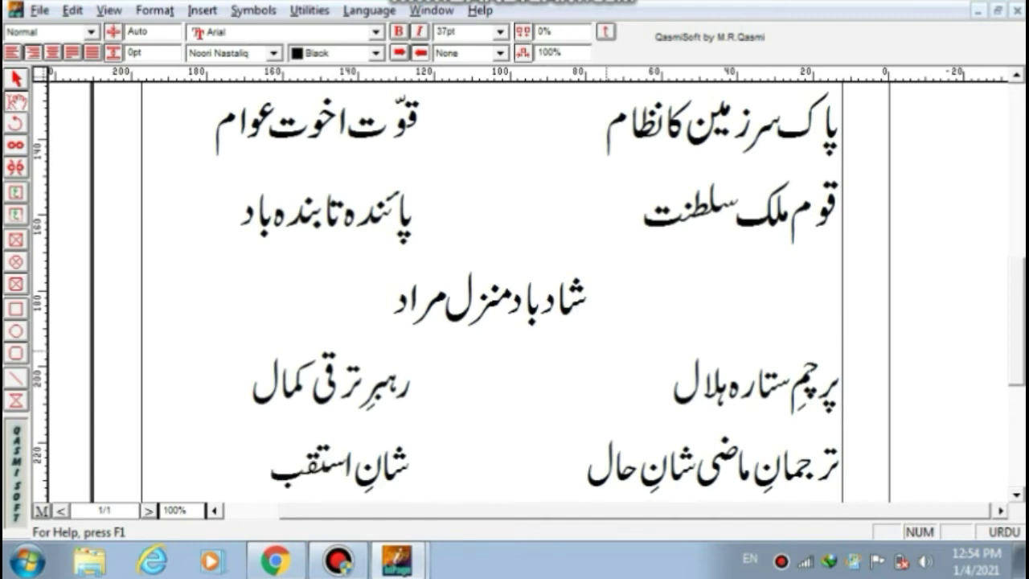
{"action": "type", "text": "ال"}
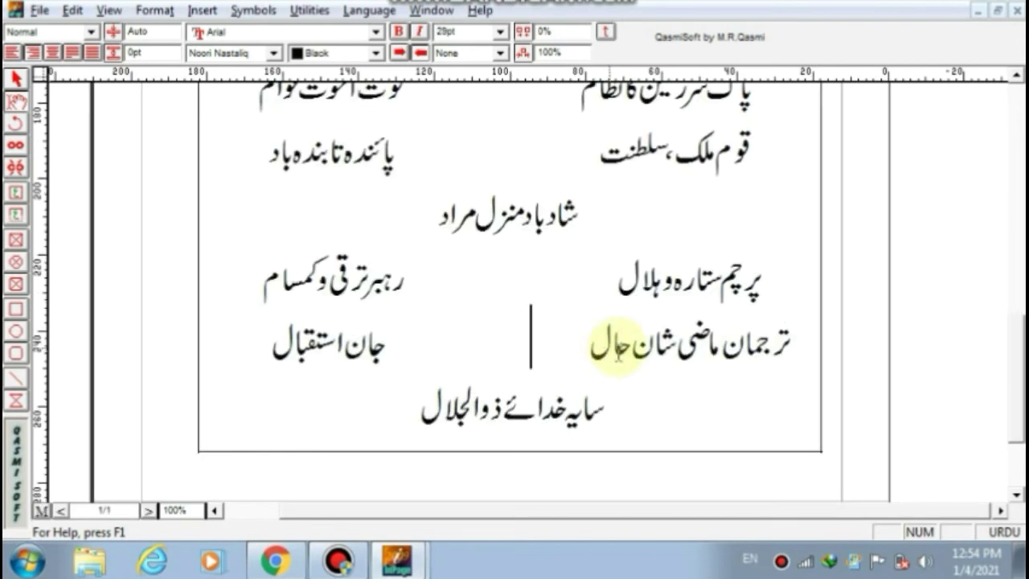
Step: Centre the empty last line and enlarge its type to about 45pt
{"action": "key", "text": "alt+Tab"}
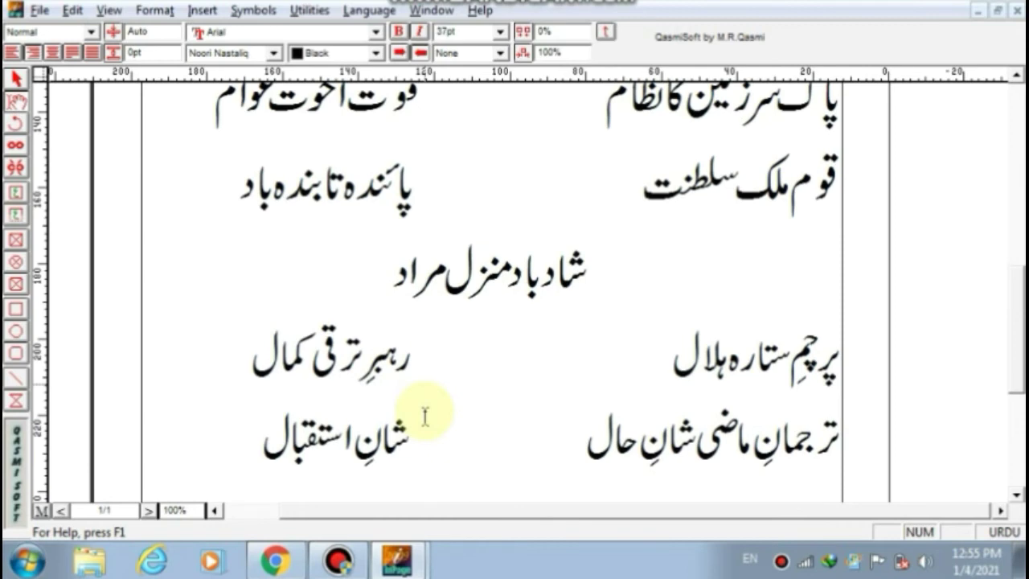
{"action": "left_click", "coordinate": [54, 54]}
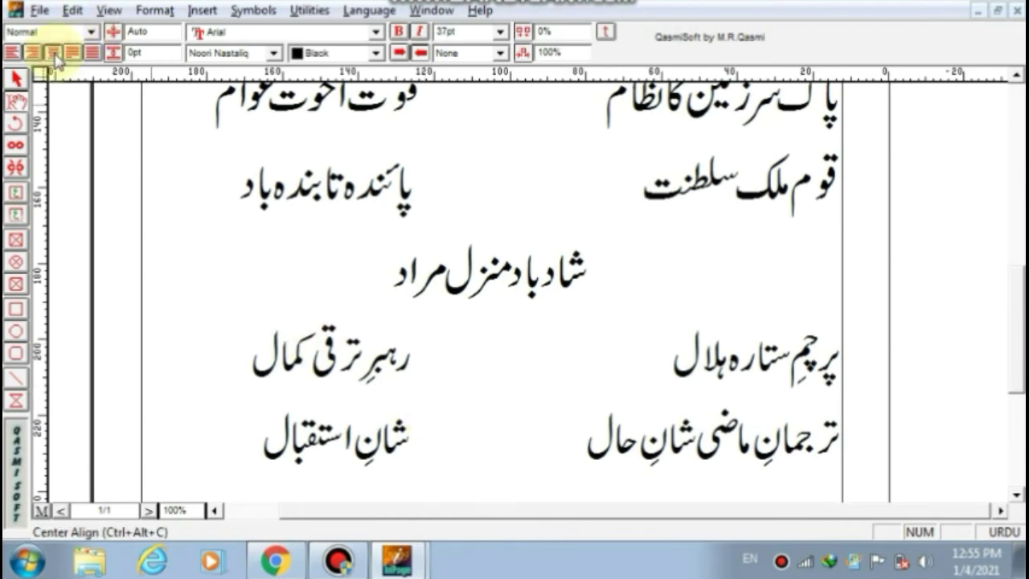
{"action": "left_click", "coordinate": [491, 486]}
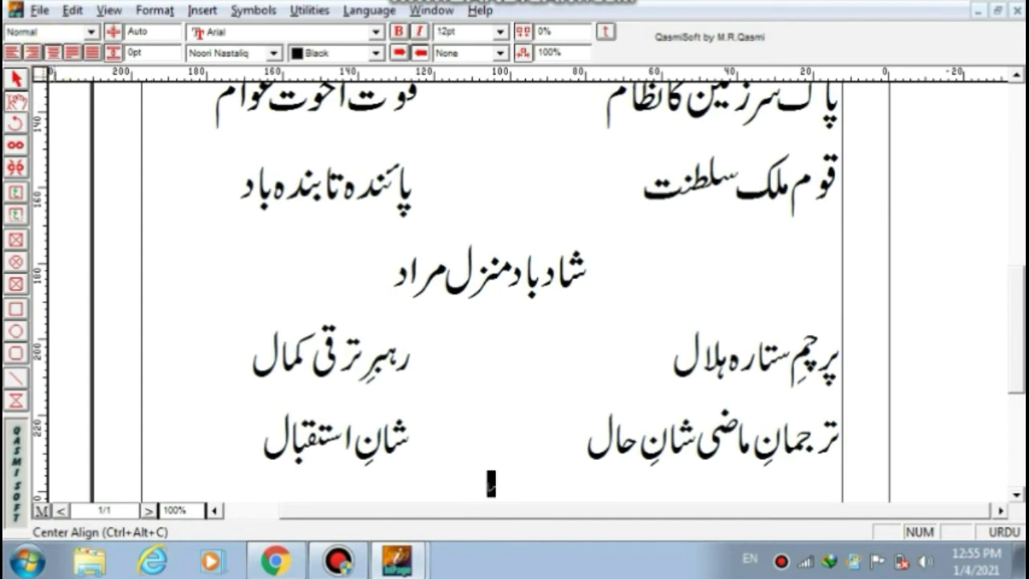
{"action": "key", "text": "ctrl+]"}
{"action": "key", "text": "ctrl+]"}
{"action": "key", "text": "ctrl+]"}
{"action": "key", "text": "ctrl+]"}
{"action": "key", "text": "ctrl+]"}
{"action": "key", "text": "ctrl+]"}
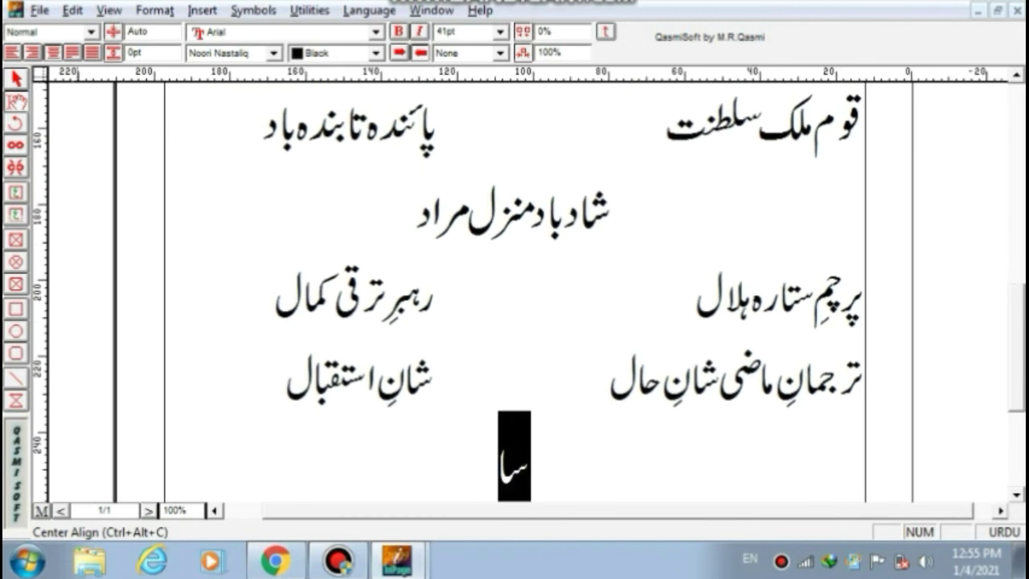
{"action": "key", "text": "ctrl+]"}
{"action": "key", "text": "ctrl+]"}
{"action": "key", "text": "ctrl+]"}
{"action": "key", "text": "End"}
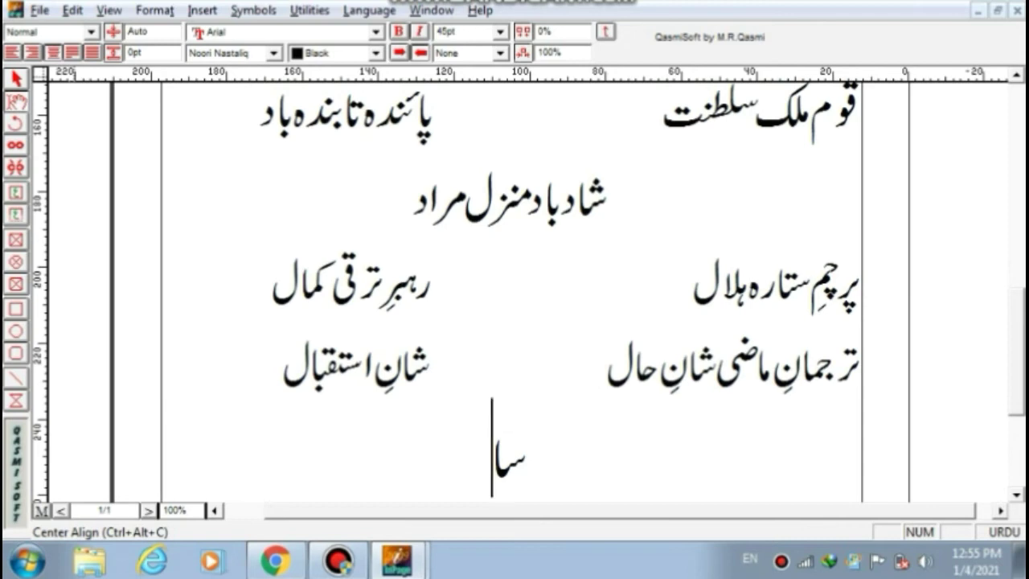
Step: Type the closing line 'سایہء خدائے زوالجلال', correcting a mistyped letter
{"action": "type", "text": "یہ"}
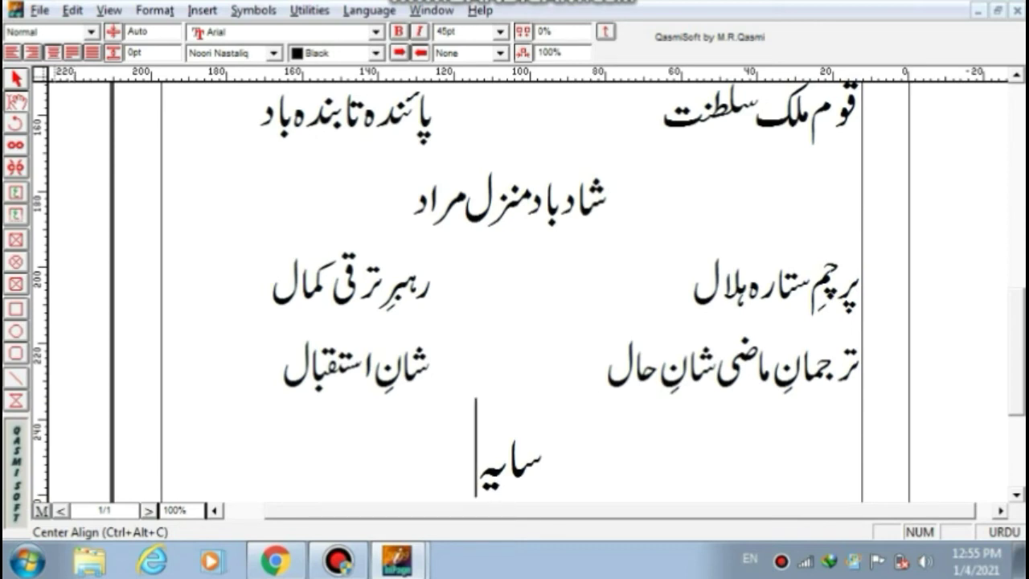
{"action": "type", "text": "ء"}
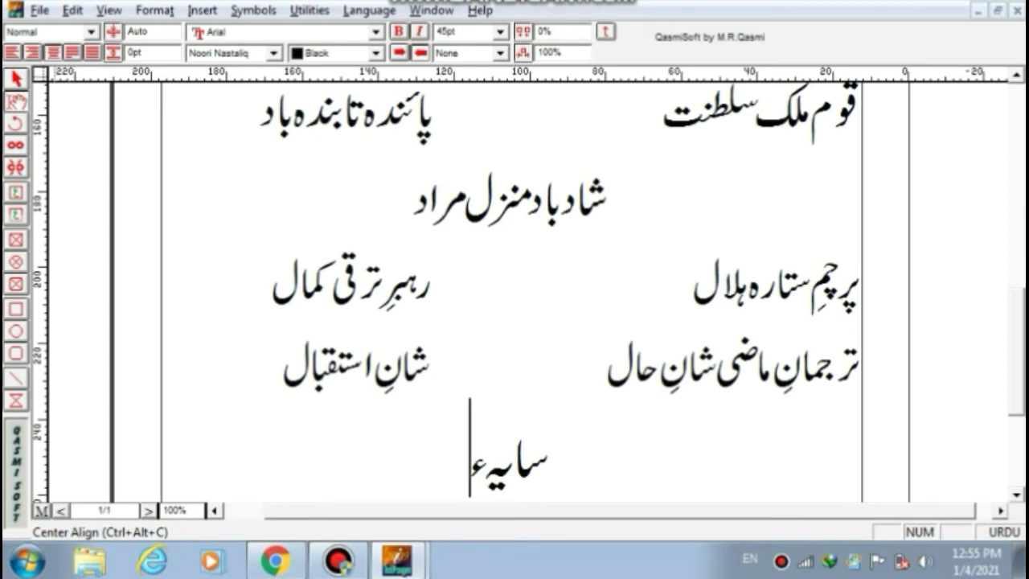
{"action": "key", "text": "alt+Tab"}
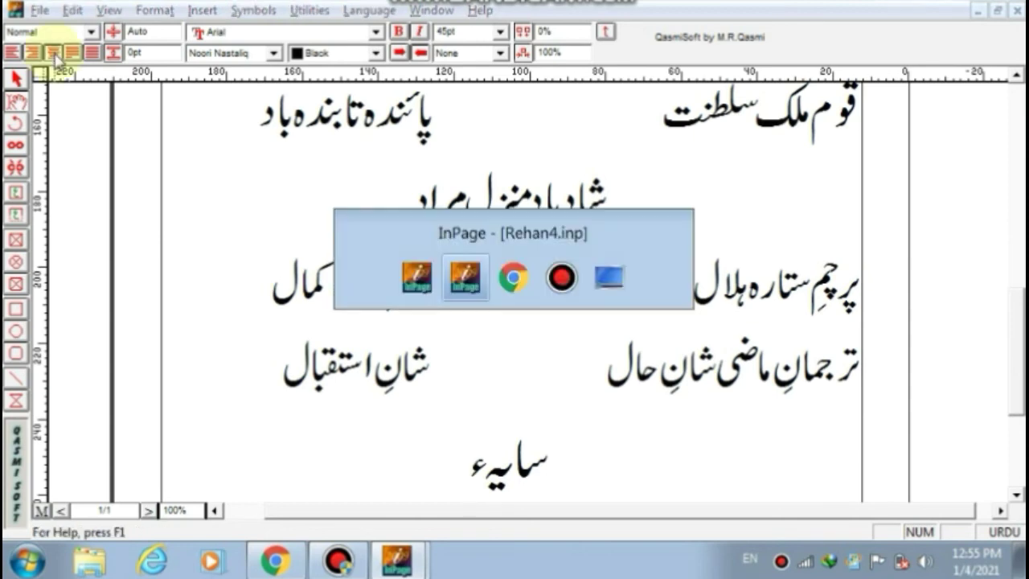
{"action": "key", "text": "alt+Tab"}
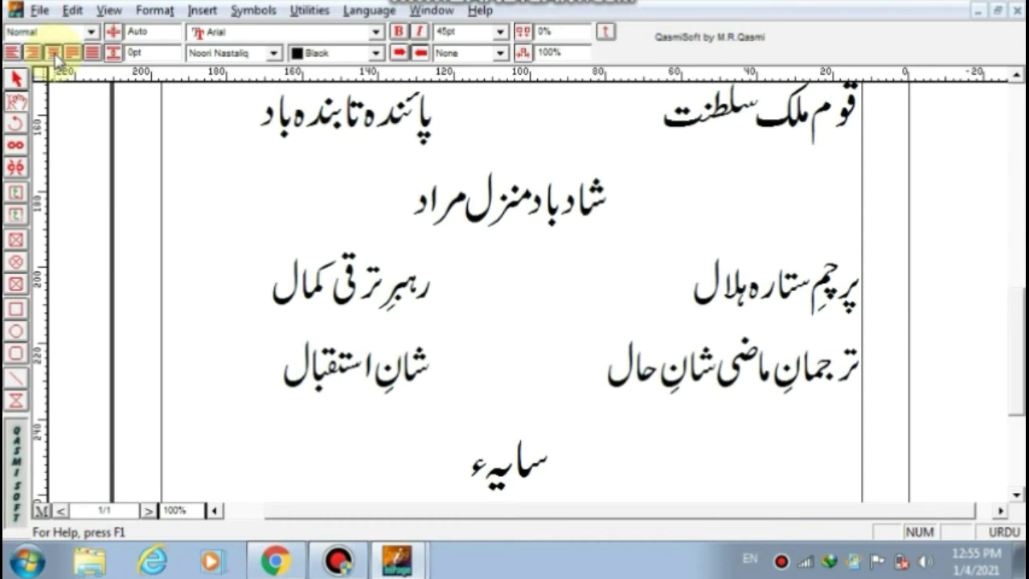
{"action": "type", "text": "خ"}
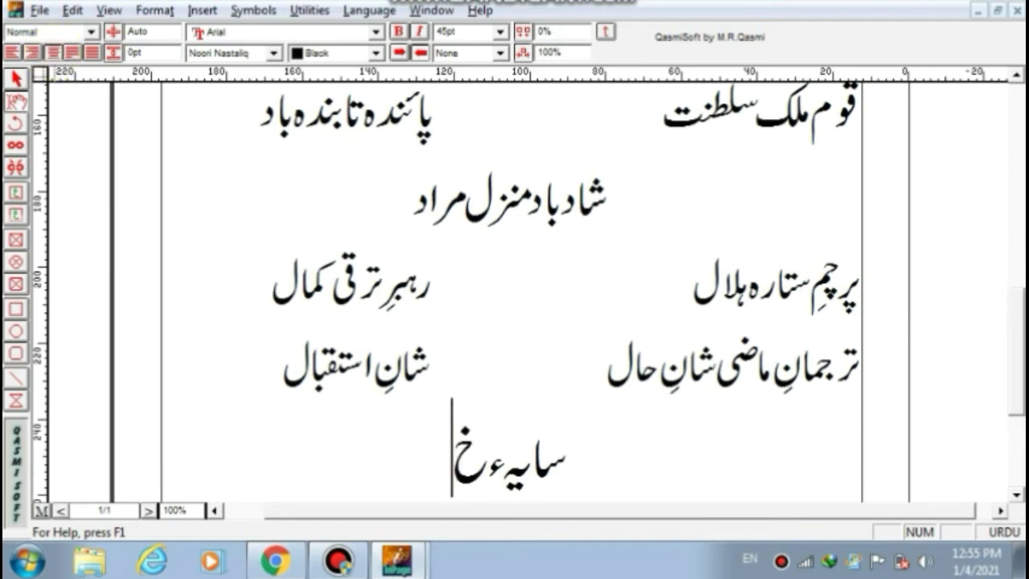
{"action": "type", "text": "دا"}
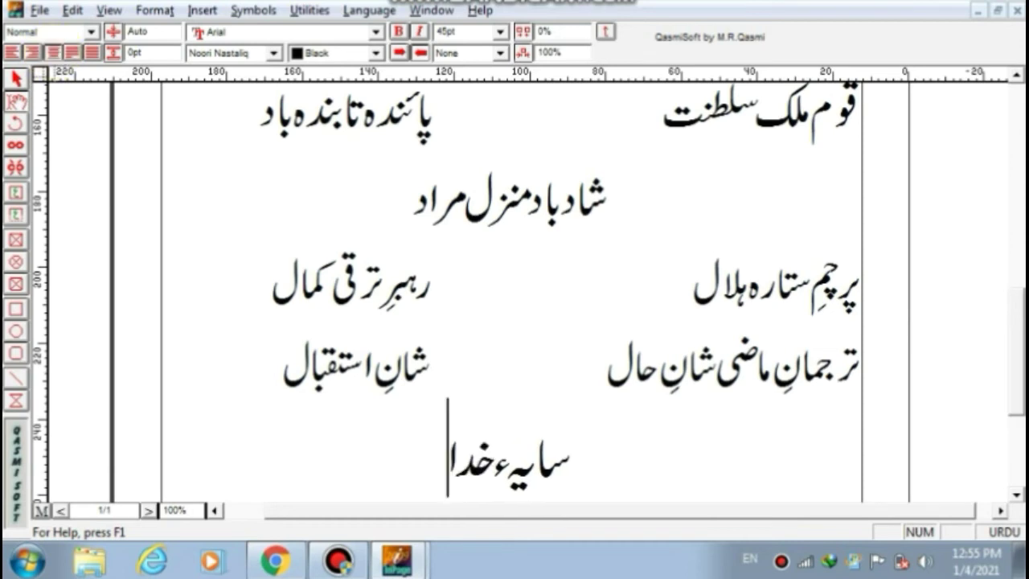
{"action": "type", "text": "ء"}
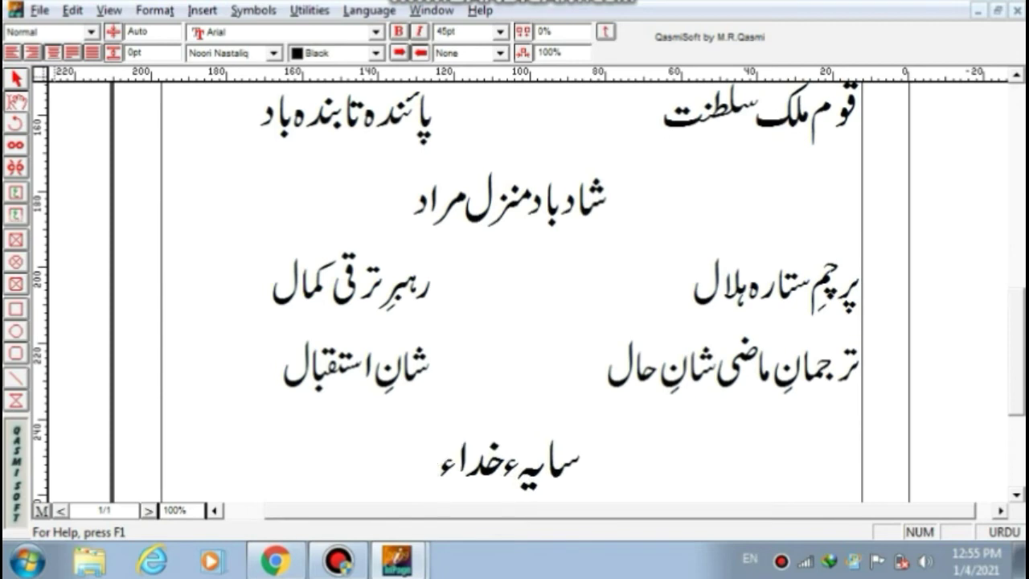
{"action": "type", "text": "ے"}
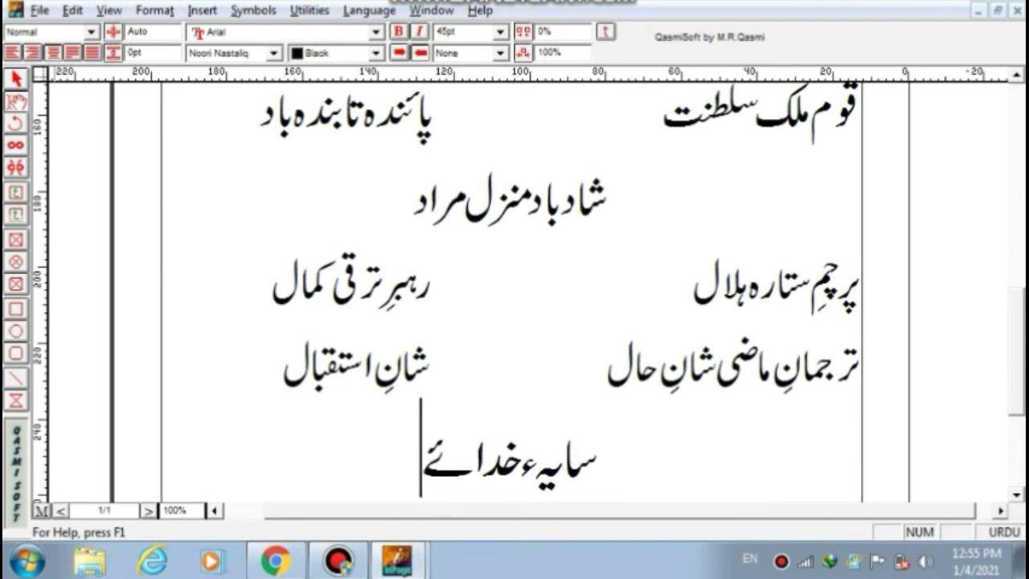
{"action": "type", "text": " ز"}
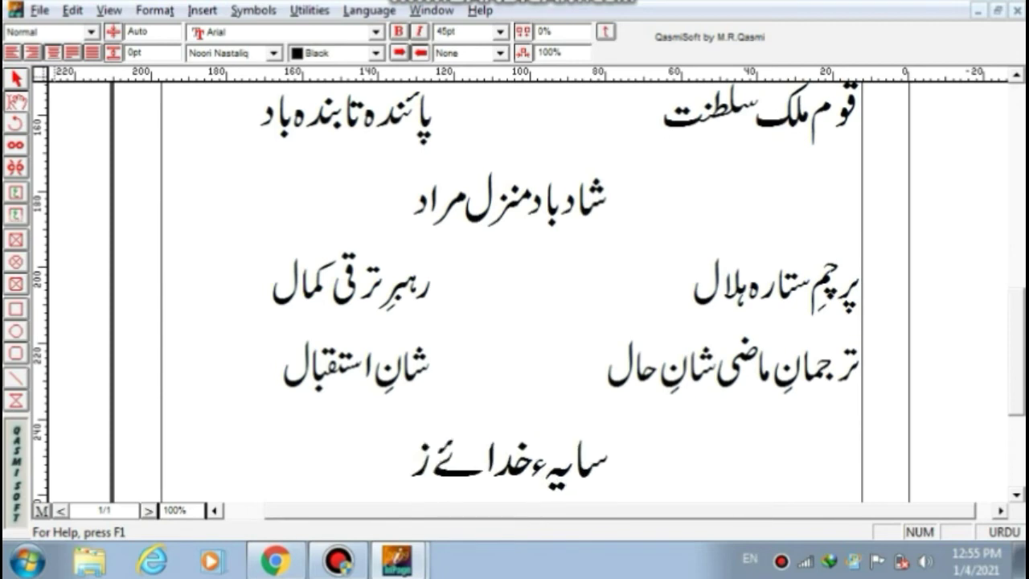
{"action": "type", "text": "و"}
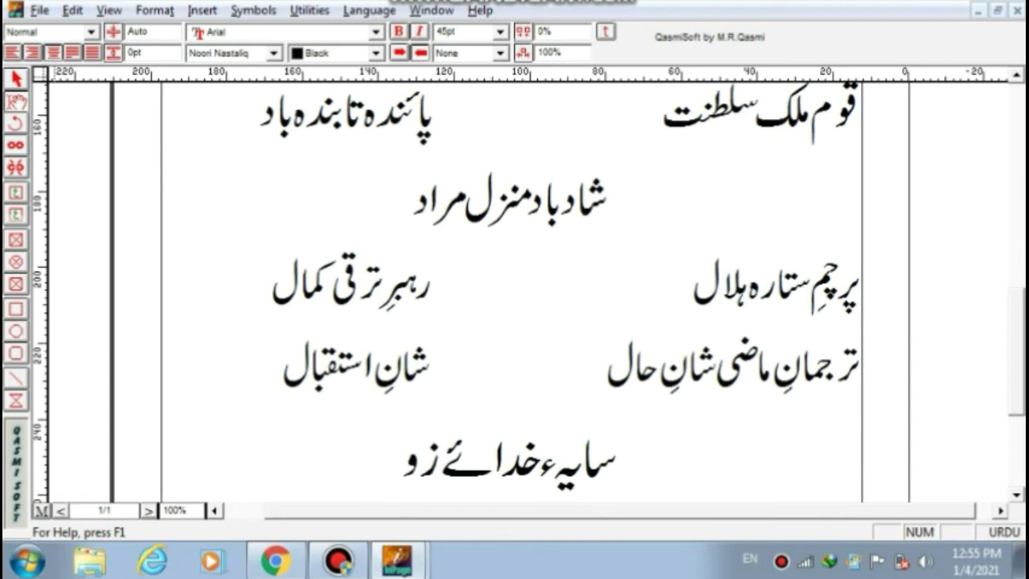
{"action": "type", "text": "ل"}
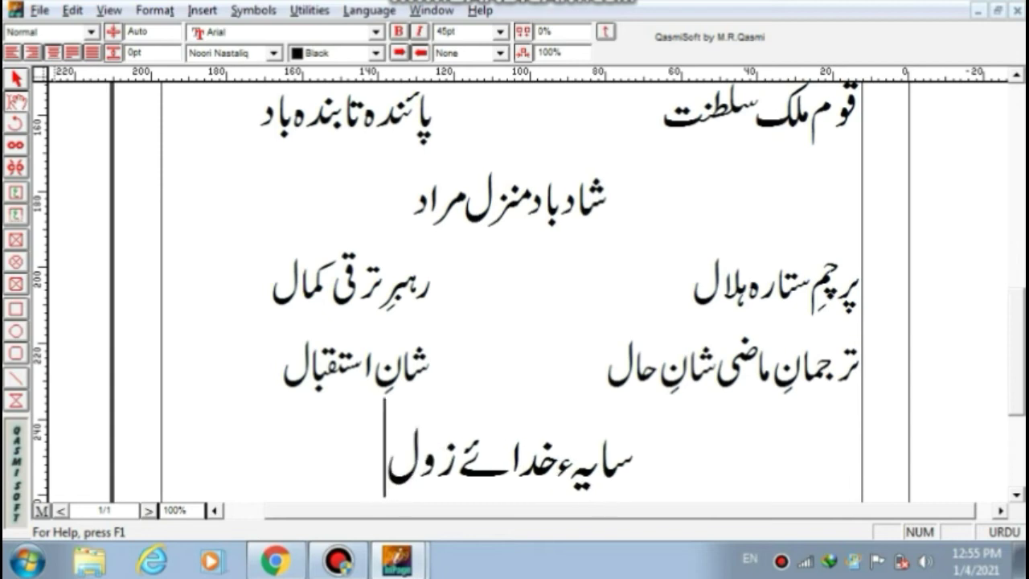
{"action": "key", "text": "BackSpace"}
{"action": "type", "text": "ا"}
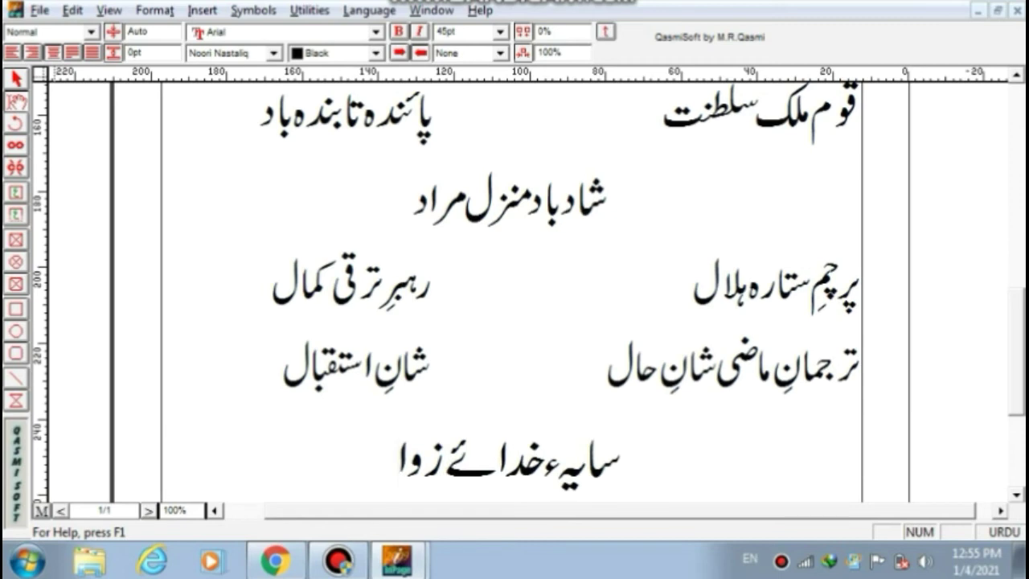
{"action": "type", "text": "ل"}
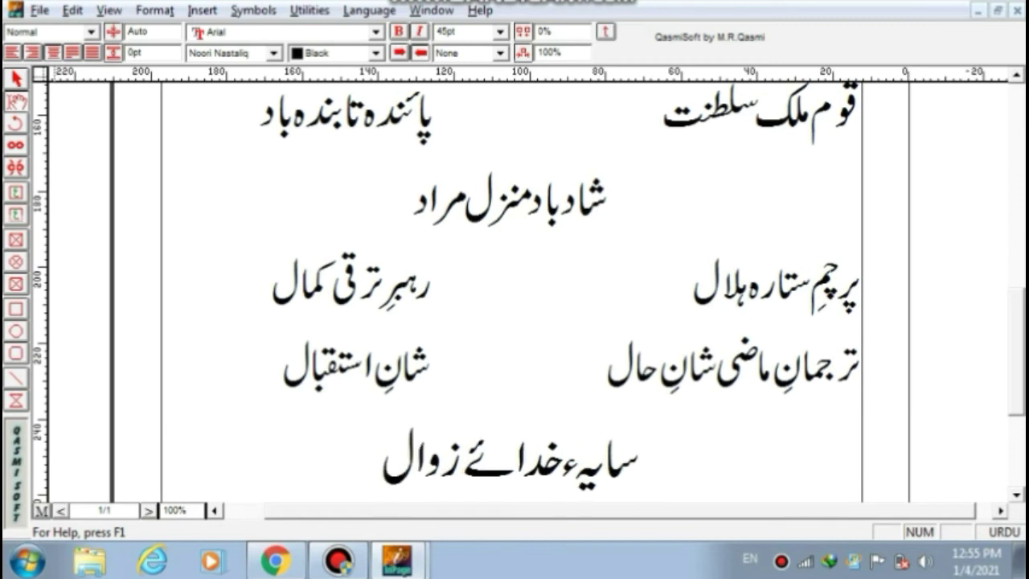
{"action": "type", "text": "جل"}
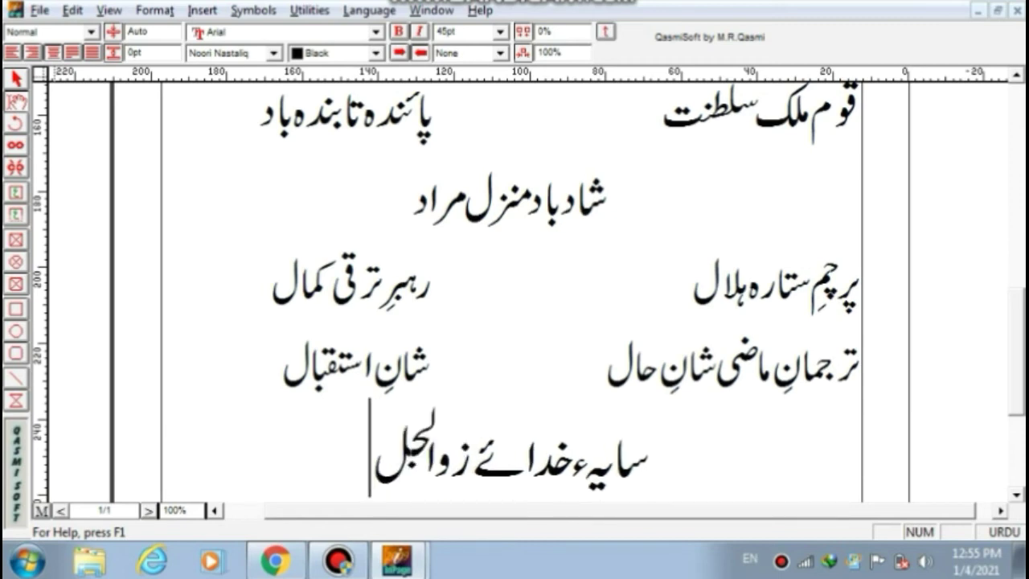
{"action": "type", "text": "ال"}
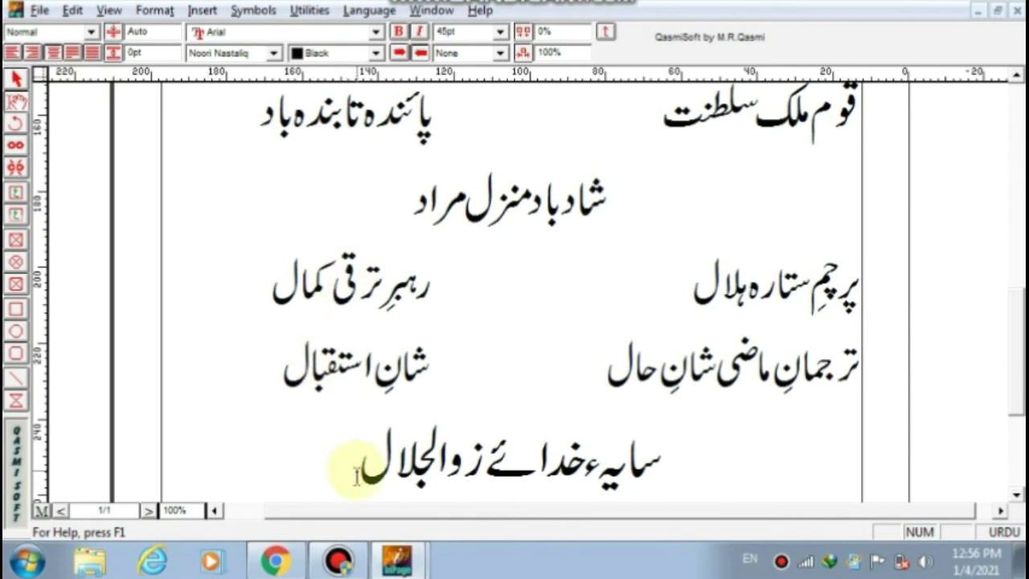
Step: Shrink the closing line 'سایہء خدائے زوالجلال' to 38pt, then select upward over the verses
{"action": "mouse_move", "coordinate": [360, 467]}
{"action": "left_mouse_down"}
{"action": "mouse_move", "coordinate": [470, 484]}
{"action": "mouse_move", "coordinate": [664, 475]}
{"action": "left_mouse_up"}
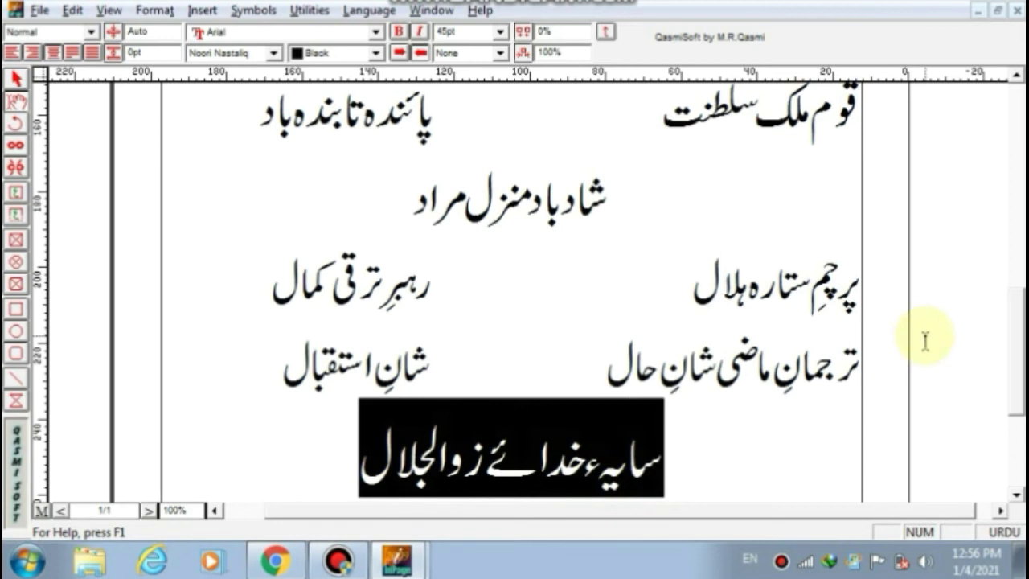
{"action": "key", "text": "ctrl+shift+comma"}
{"action": "key", "text": "ctrl+shift+comma"}
{"action": "key", "text": "ctrl+shift+comma"}
{"action": "key", "text": "ctrl+shift+comma"}
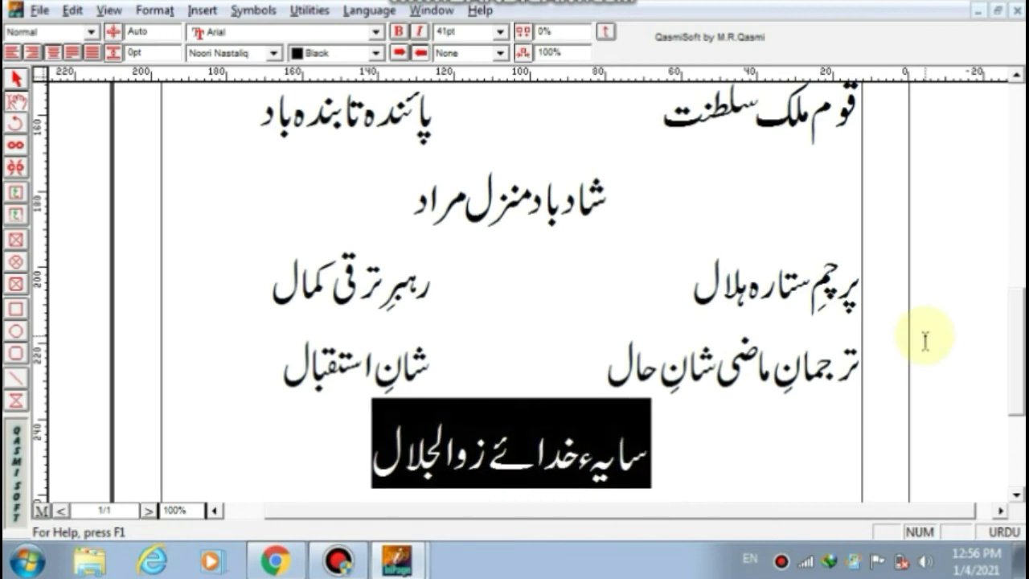
{"action": "key", "text": "ctrl+shift+comma"}
{"action": "key", "text": "ctrl+shift+comma"}
{"action": "key", "text": "ctrl+shift+comma"}
{"action": "key", "text": "ctrl+shift+comma"}
{"action": "key", "text": "ctrl+shift+comma"}
{"action": "key", "text": "Left"}
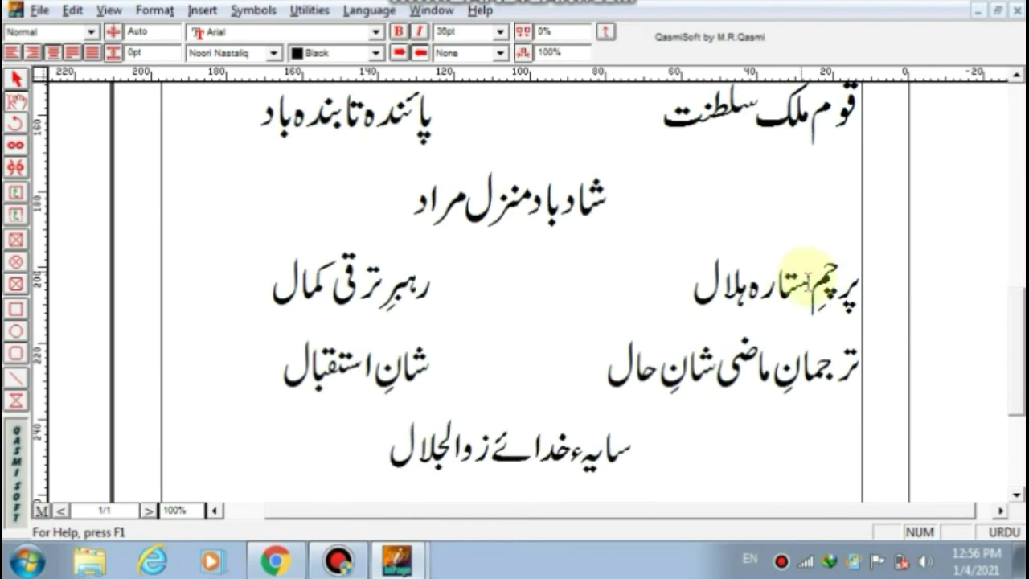
{"action": "key", "text": "shift+Up"}
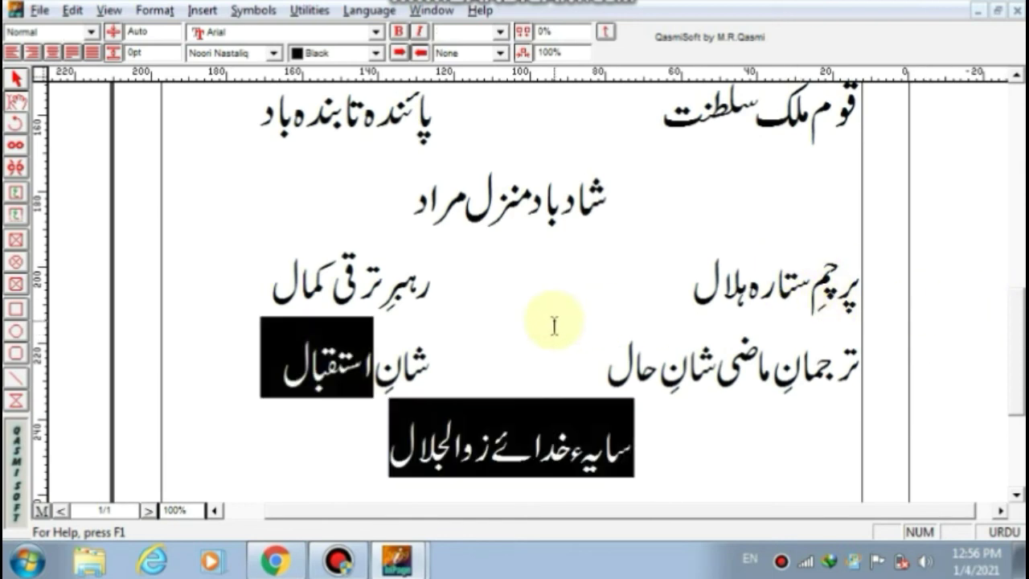
{"action": "key", "text": "shift+Up"}
{"action": "key", "text": "shift+Up"}
{"action": "key", "text": "shift+Up"}
{"action": "key", "text": "shift+Up"}
{"action": "key", "text": "shift+Up"}
{"action": "key", "text": "shift+Up"}
{"action": "key", "text": "shift+Up"}
{"action": "key", "text": "shift+Up"}
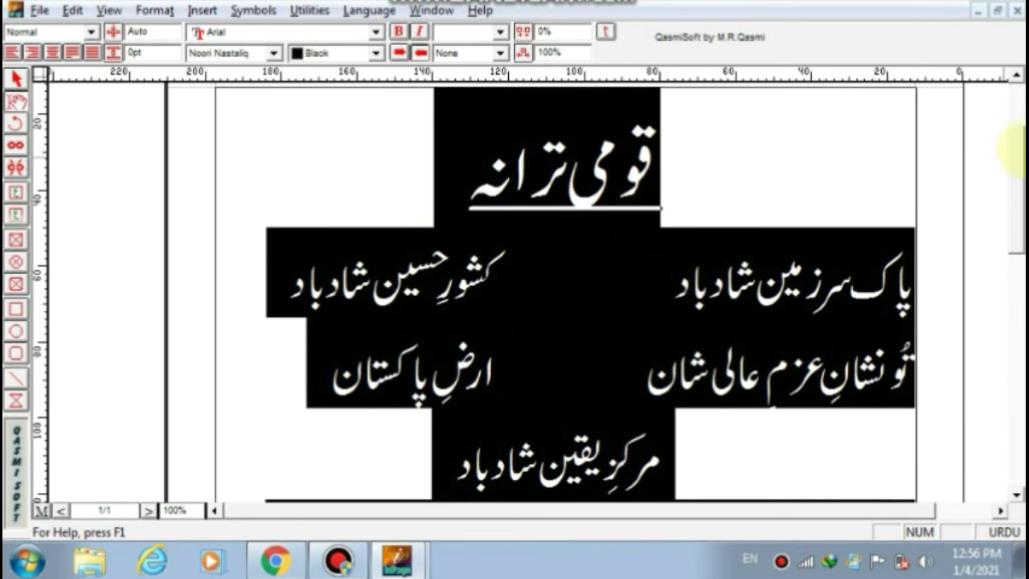
{"action": "mouse_move", "coordinate": [1019, 153]}
{"action": "left_mouse_down"}
{"action": "mouse_move", "coordinate": [1014, 361]}
{"action": "mouse_move", "coordinate": [1015, 192]}
{"action": "mouse_move", "coordinate": [1005, 153]}
{"action": "left_mouse_up"}
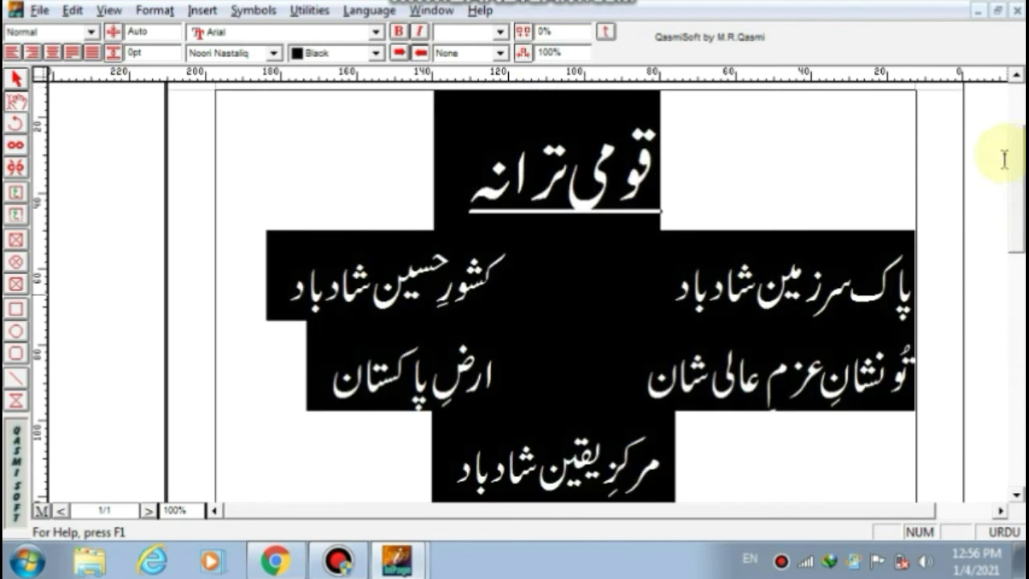
{"action": "left_click", "coordinate": [770, 223]}
{"action": "left_click", "coordinate": [469, 208]}
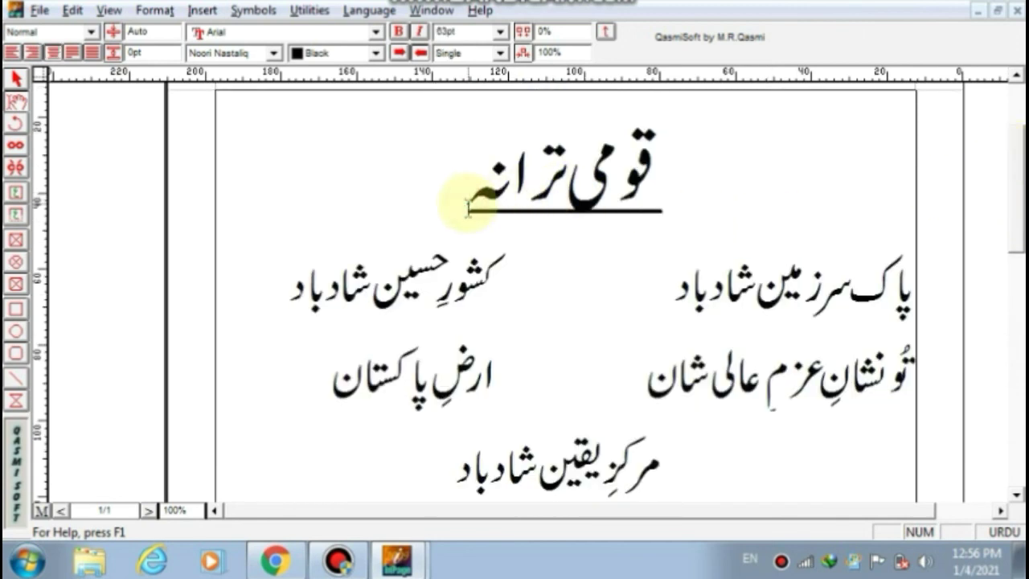
{"action": "key", "text": "Down"}
{"action": "key", "text": "Down"}
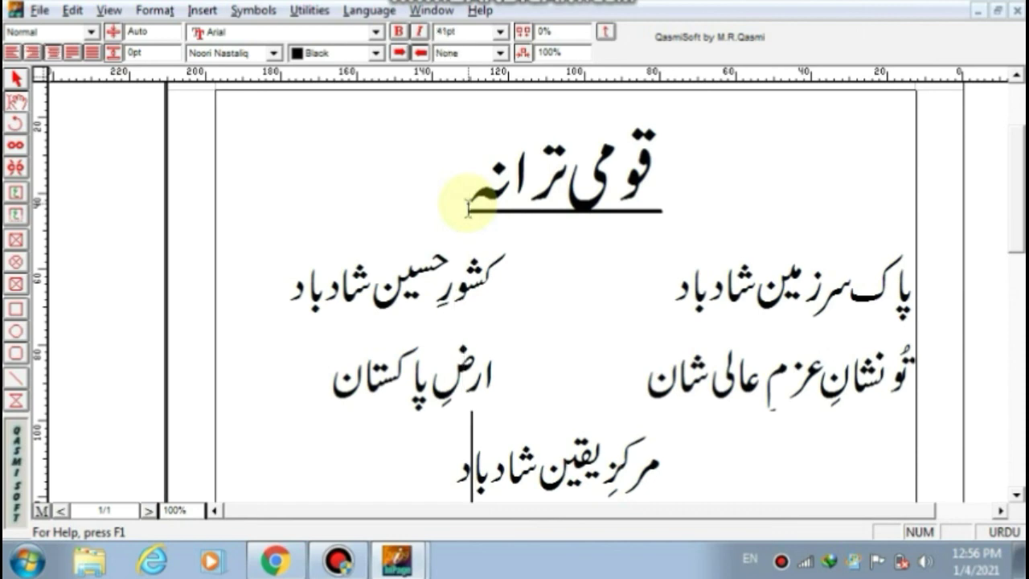
{"action": "key", "text": "Down"}
{"action": "key", "text": "Down"}
{"action": "key", "text": "Down"}
{"action": "key", "text": "Down"}
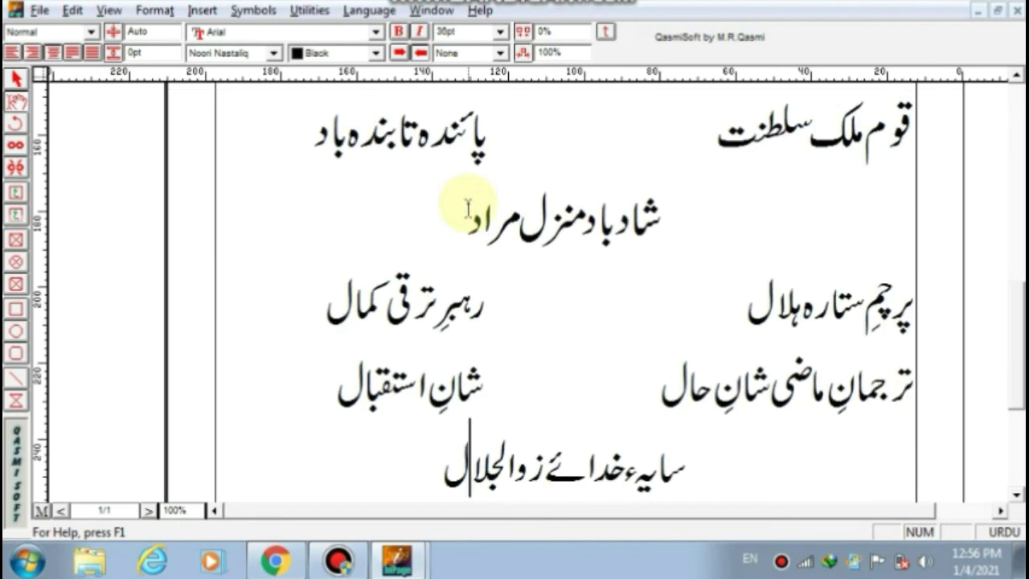